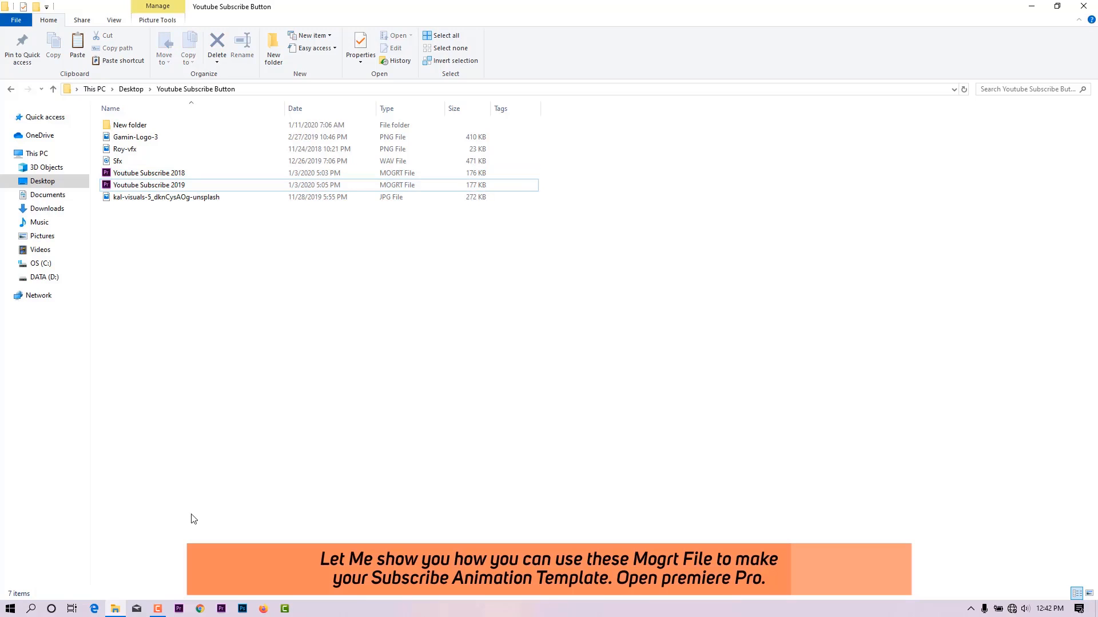
- Switch to Premiere Pro, open the recent Subscribe Animation project and make the project and timeline area taller
left_click(221, 609)
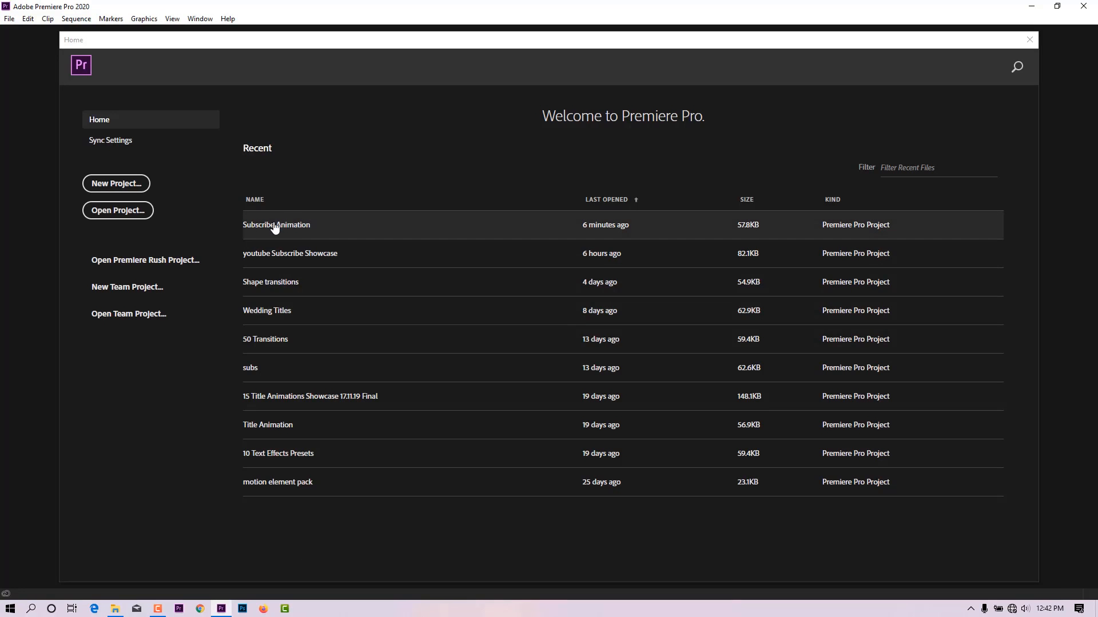
left_click(272, 224)
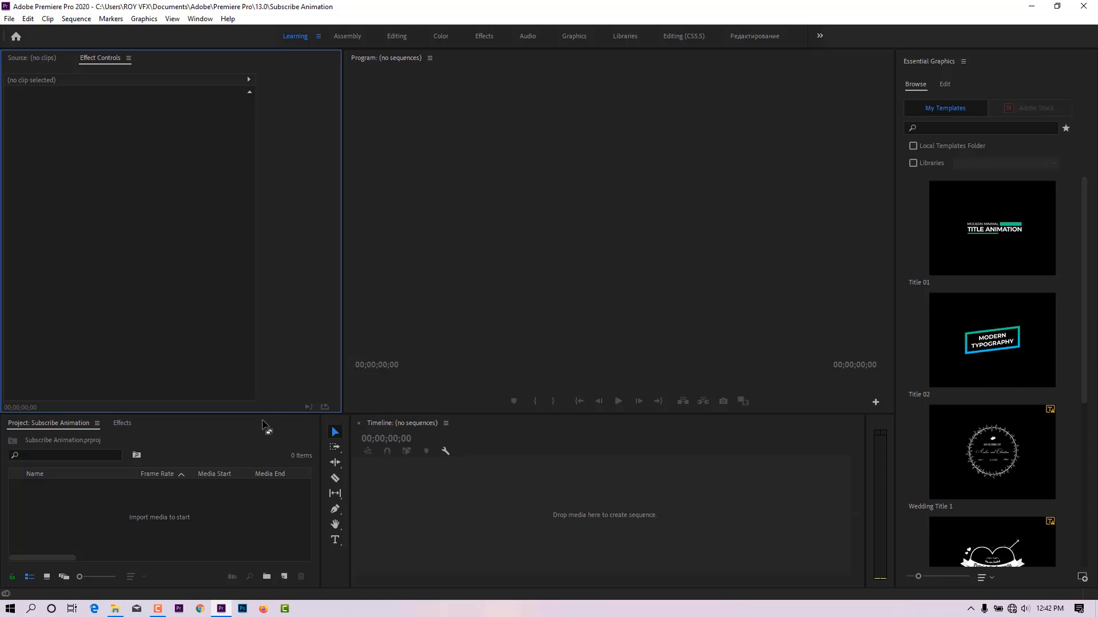
left_click_drag(264, 416, 267, 378)
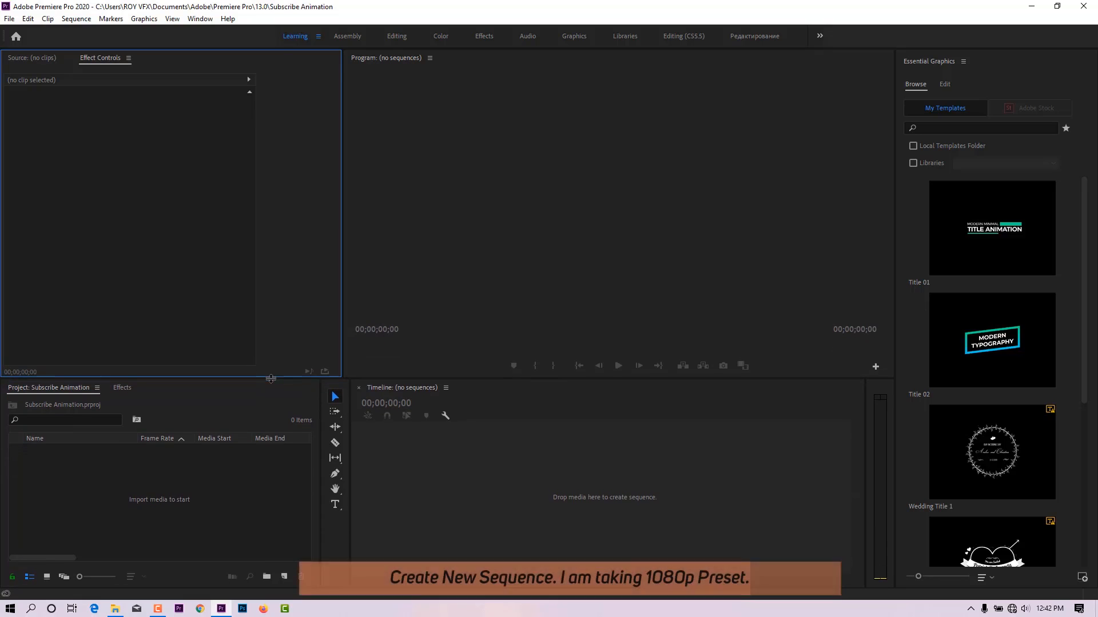
- Create a new sequence named Sequence 01 from the ARRI 1080p 30 preset
left_click(282, 582)
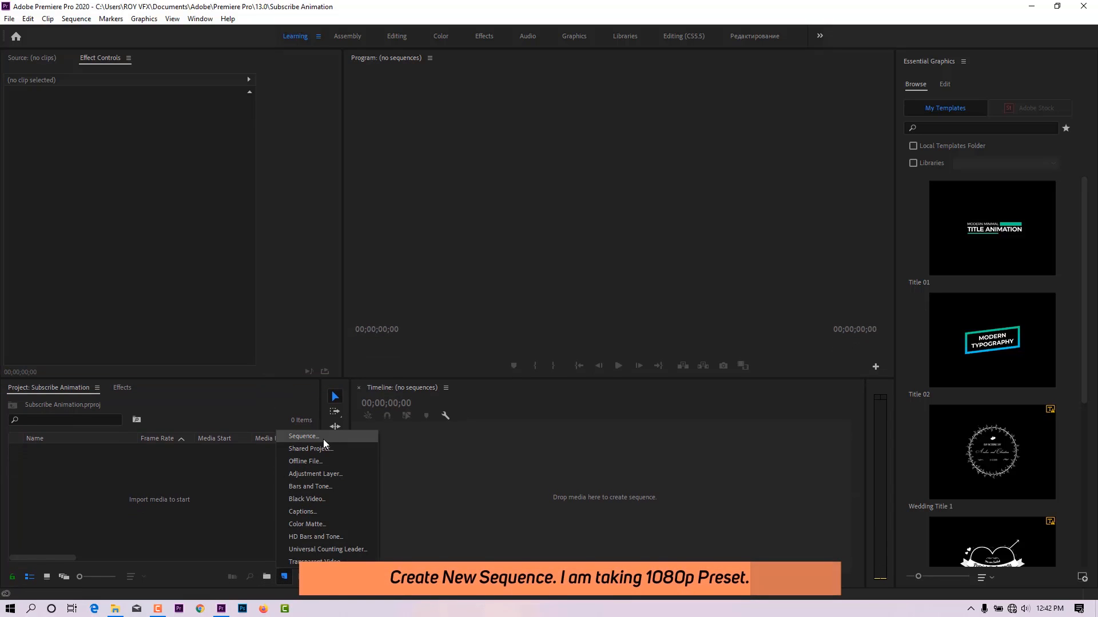
left_click(324, 439)
left_click(436, 223)
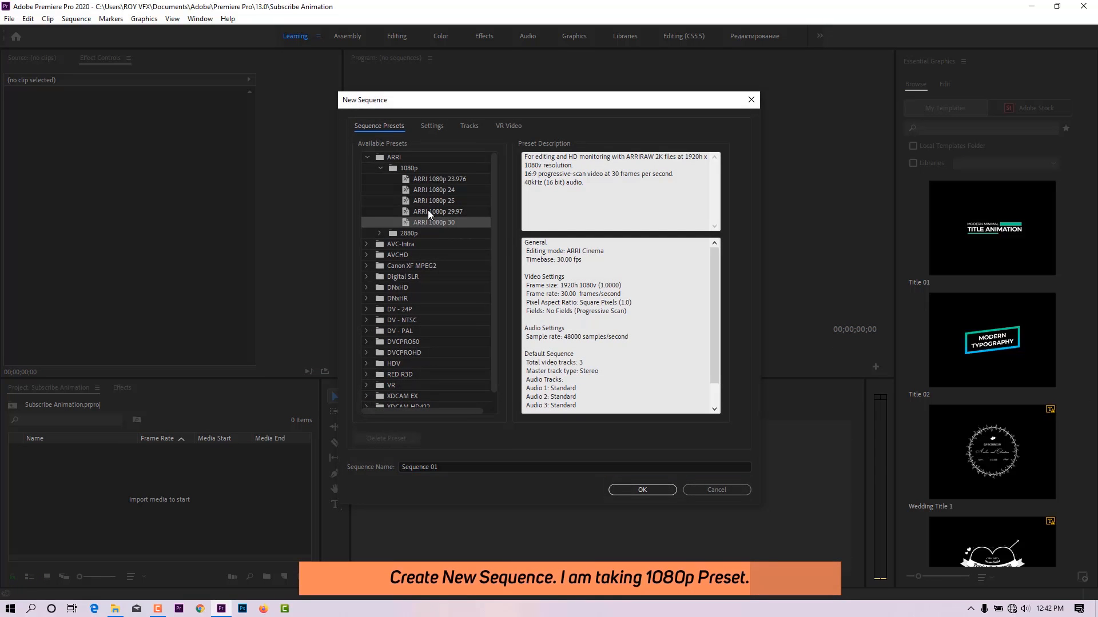
left_click(644, 492)
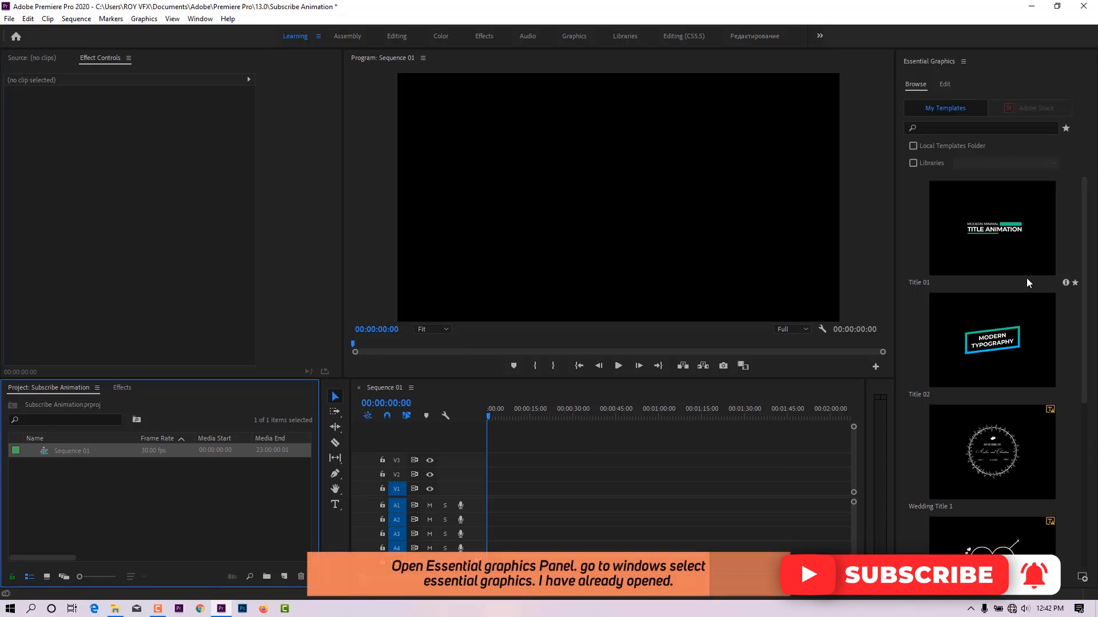
- Find the Youtube Subscribe 2019 template among My Templates in Essential Graphics
left_click(208, 19)
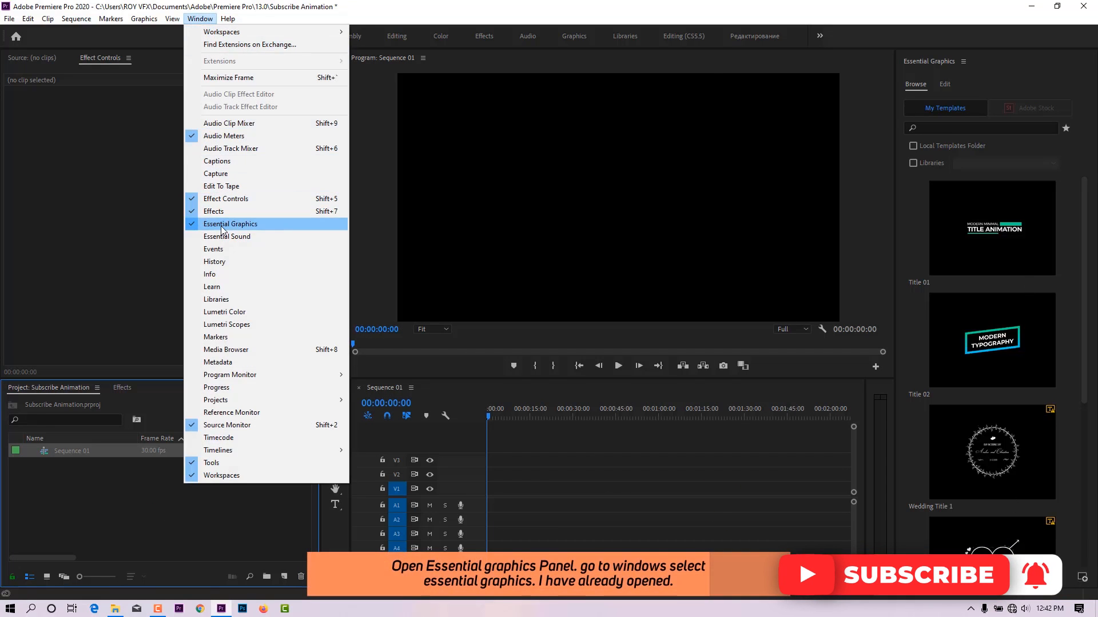
left_click(950, 106)
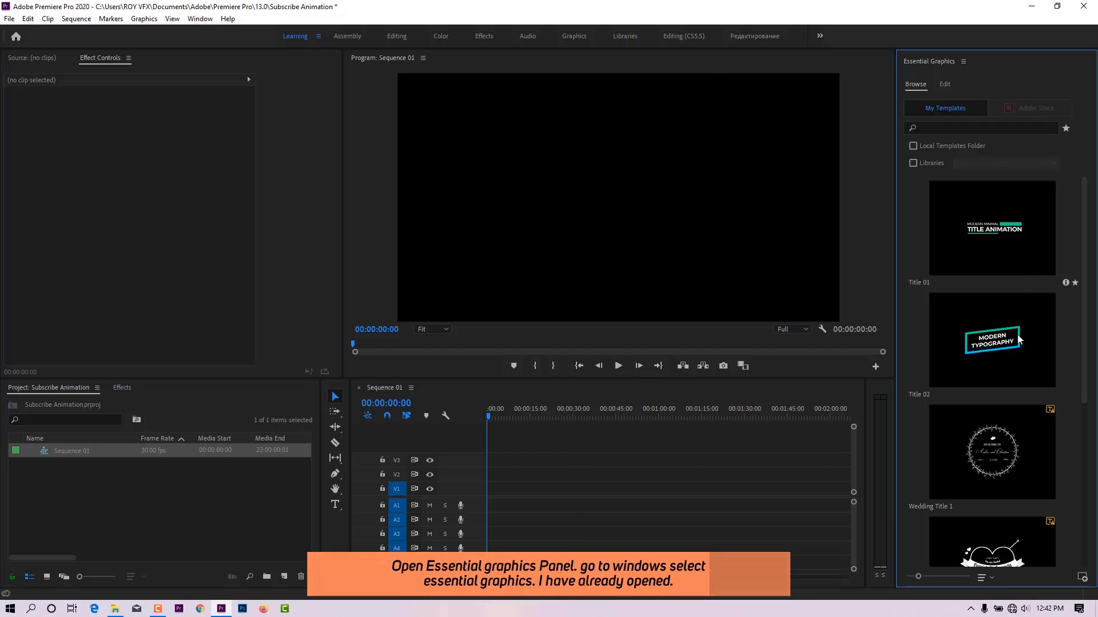
scroll(1046, 532, "down", 5)
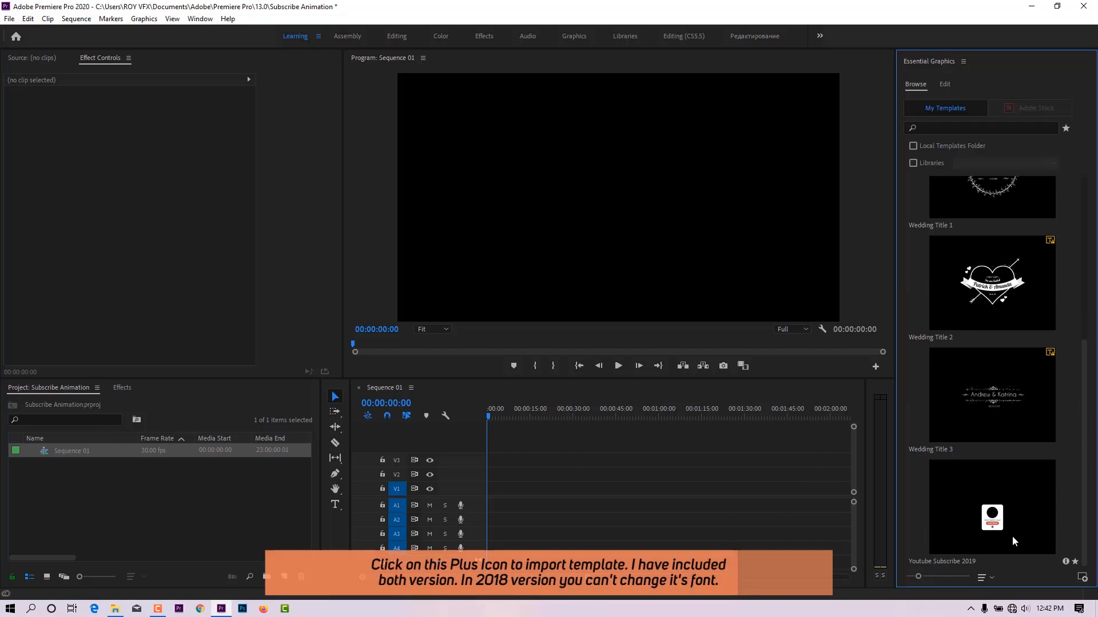
left_click(1082, 579)
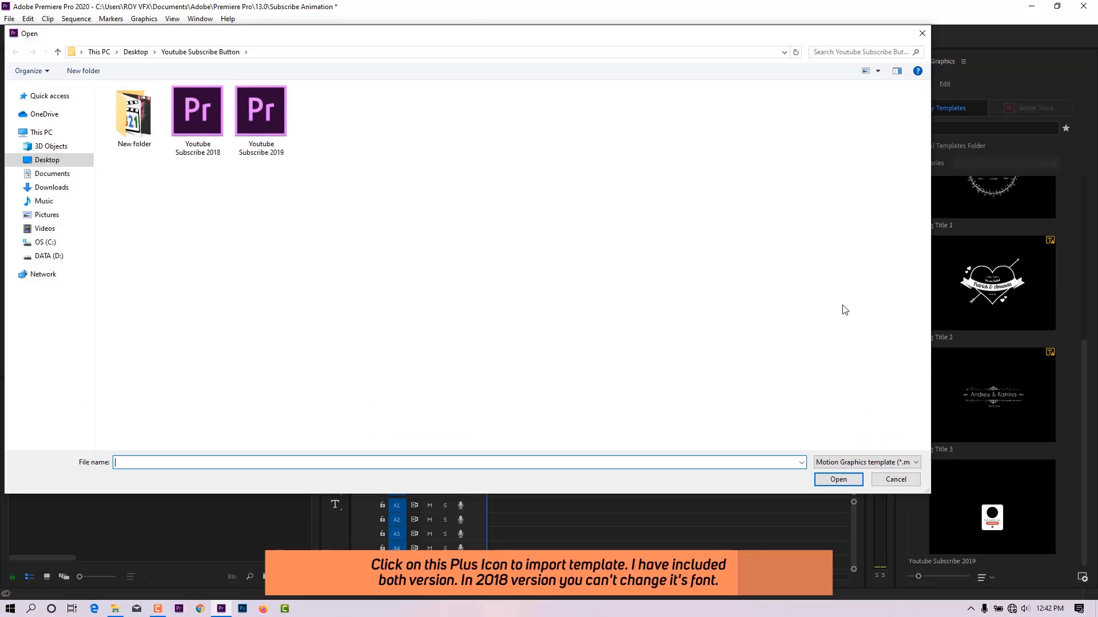
left_click(194, 122)
left_click(261, 114)
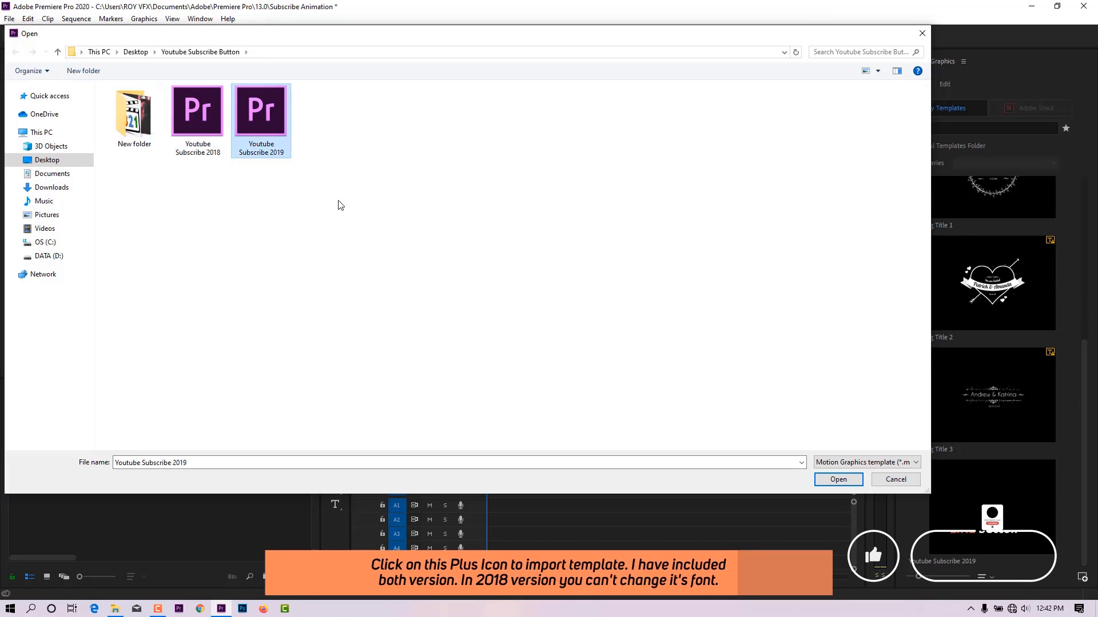
left_click(907, 483)
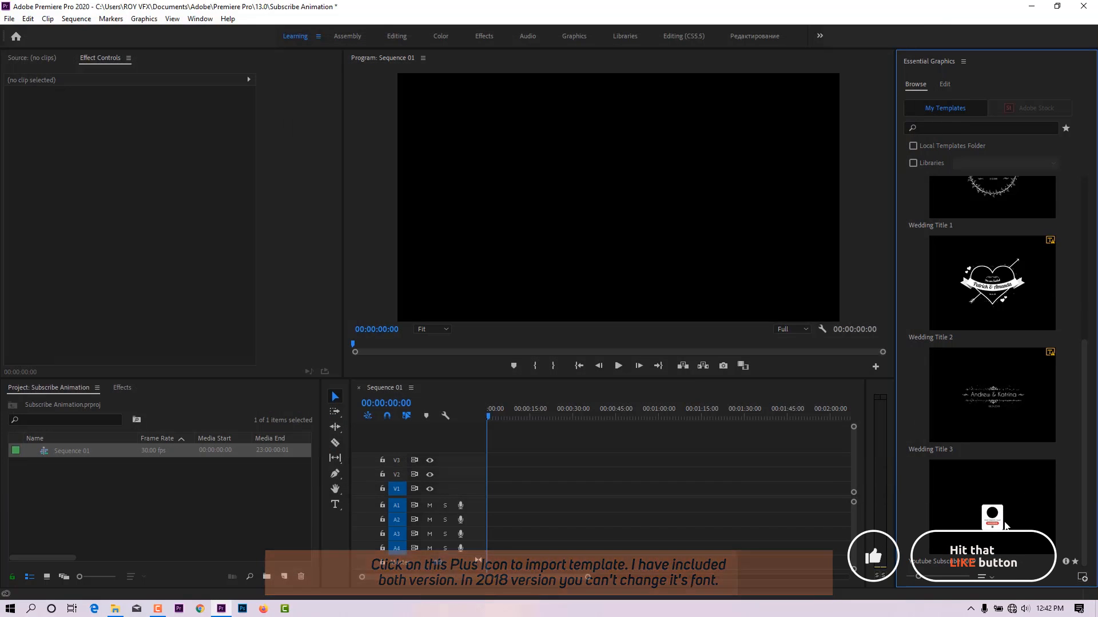
- Place the Youtube Subscribe 2019 template at the start of track V1, changing the sequence settings to match the clip
left_click_drag(1012, 522, 495, 489)
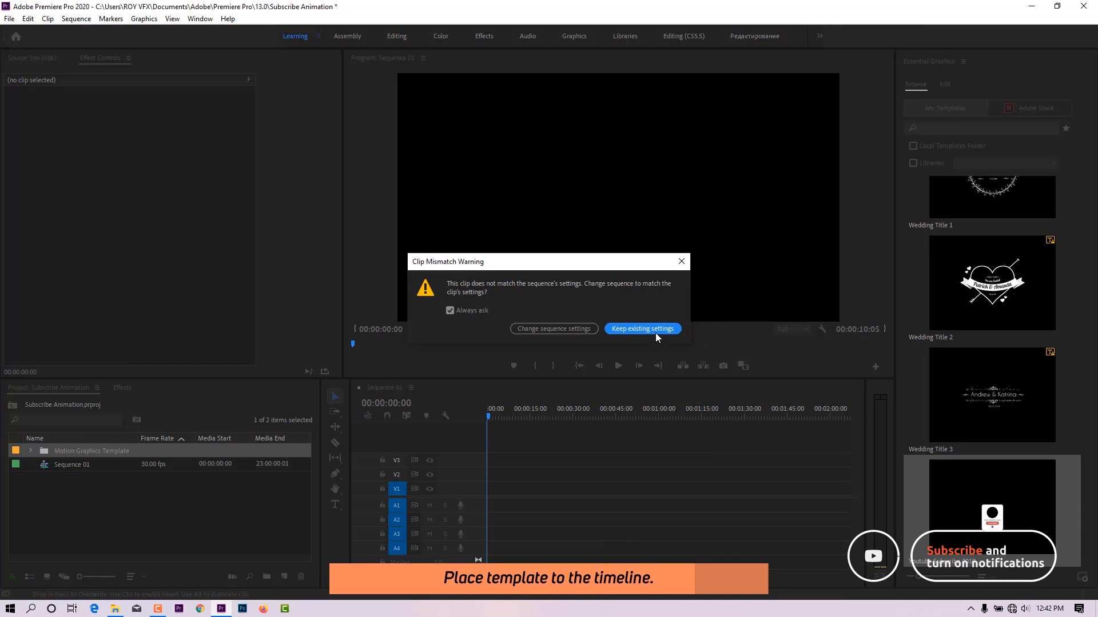
left_click(562, 329)
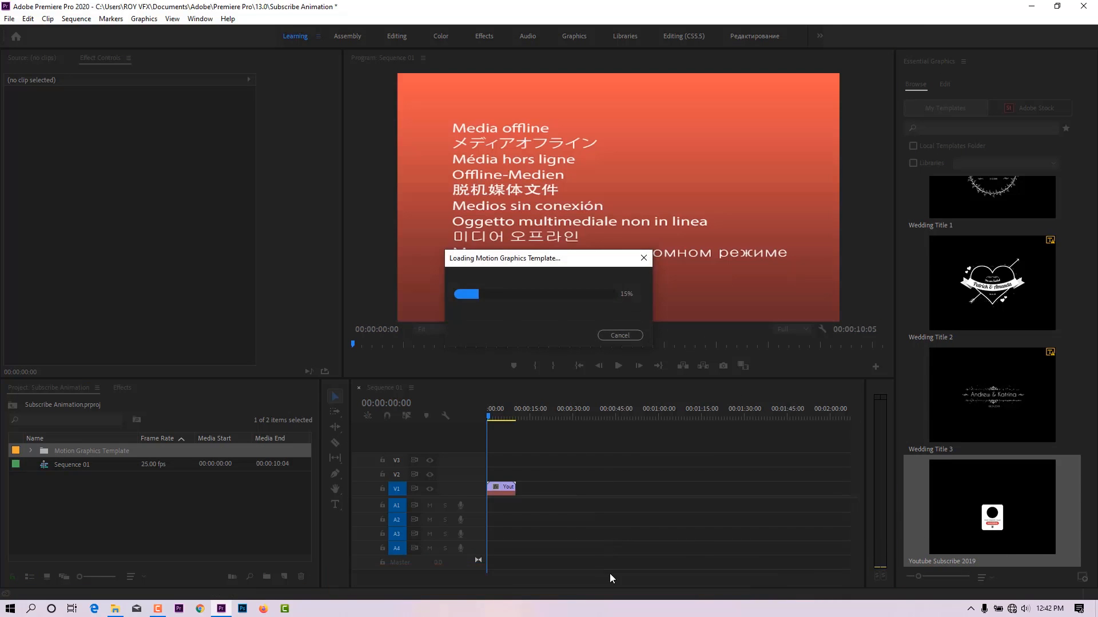
left_click_drag(583, 577, 429, 578)
- Move the template clip from V1 up to track V2 and play back its animation
left_click(581, 493)
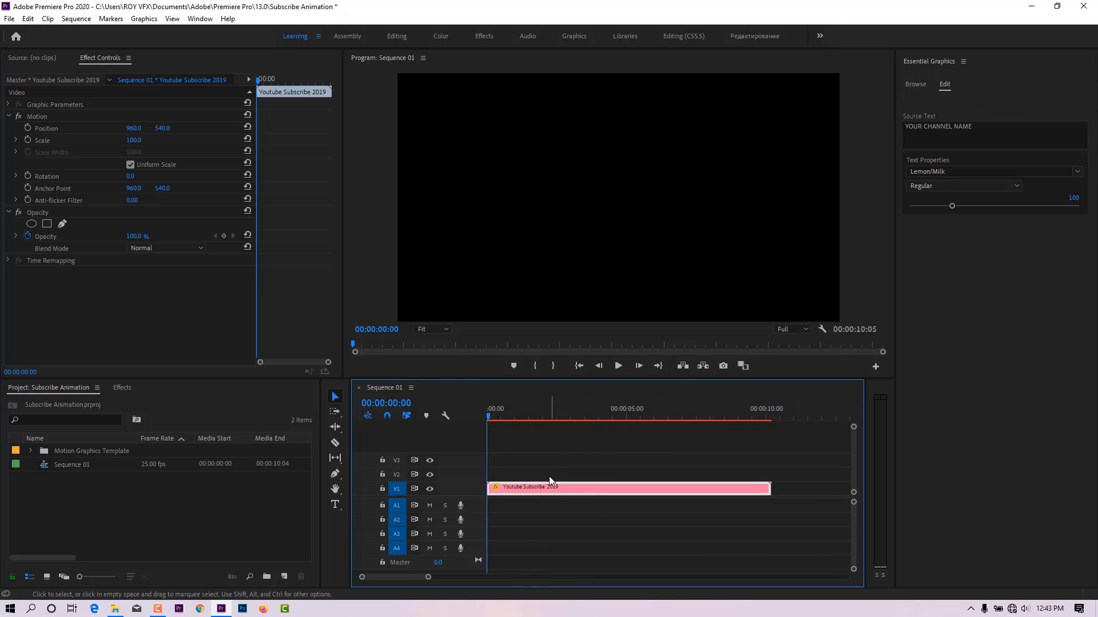
left_click_drag(543, 483, 547, 475)
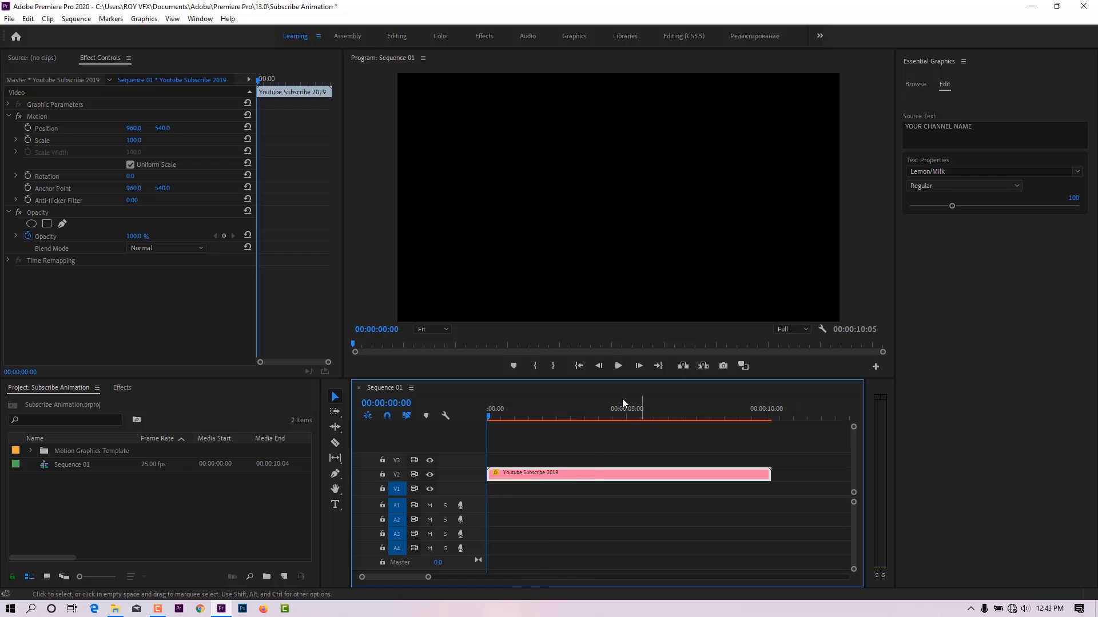
key("space")
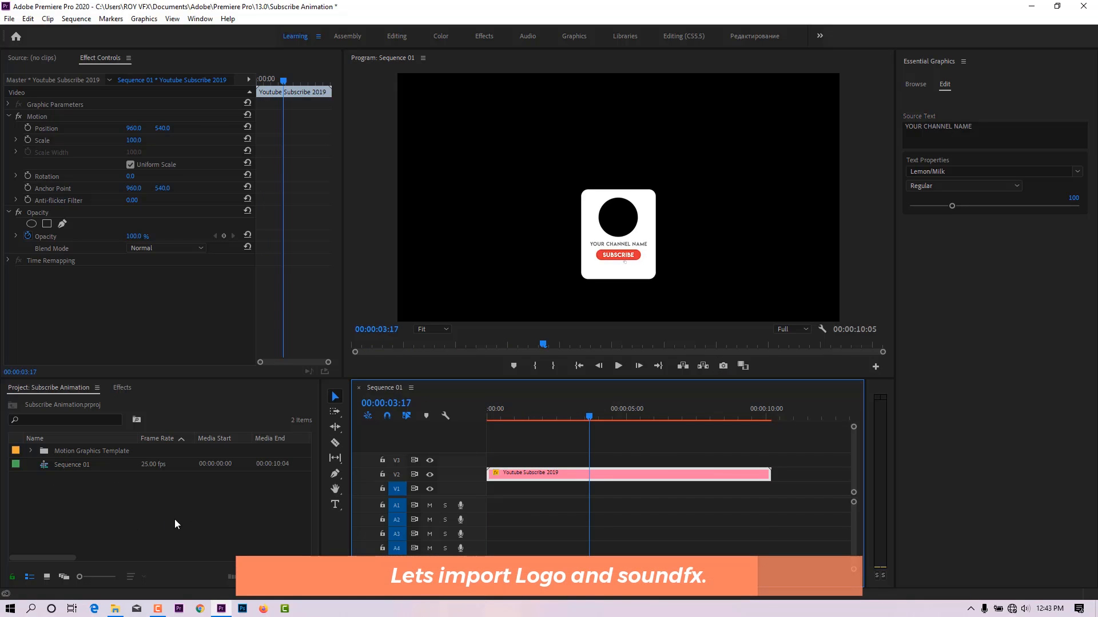
- Import Gamin-Logo-3, kal-visuals-5_dknCysAOg-unsplash, Roy-vfx and Sfx from the Youtube Subscribe Button folder into the project
double_click(160, 517)
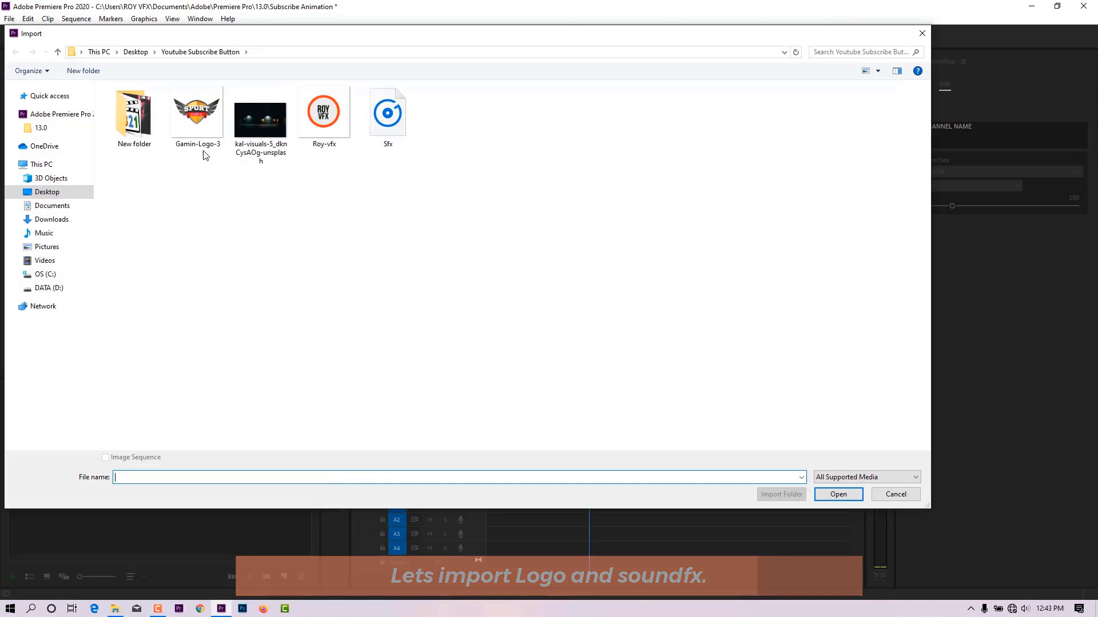
left_click(201, 150)
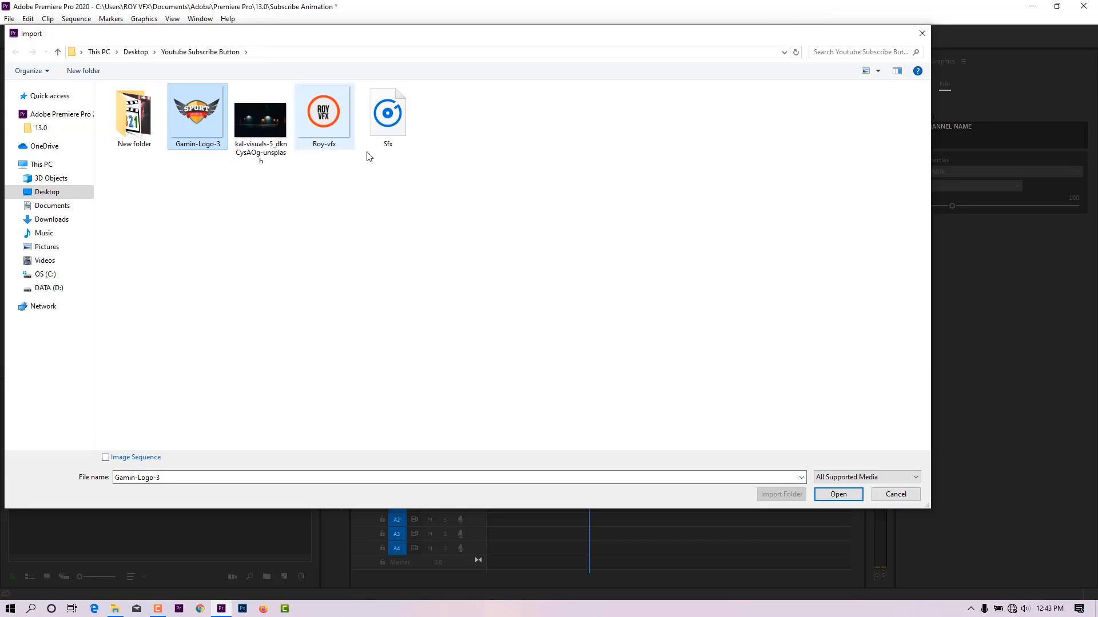
left_click_drag(478, 108, 206, 159)
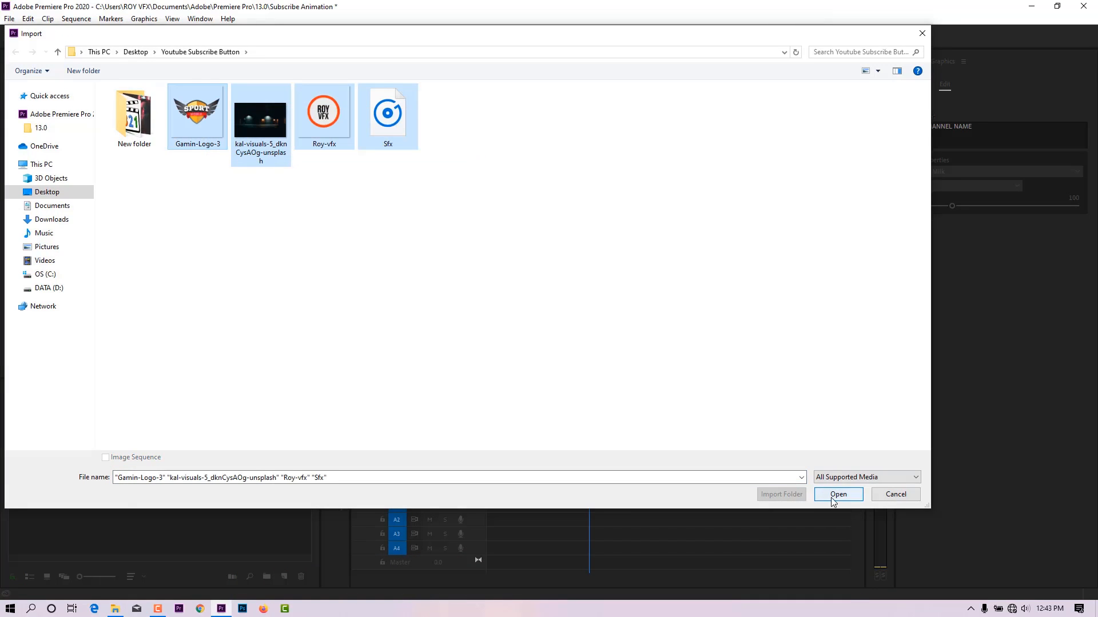
left_click(834, 497)
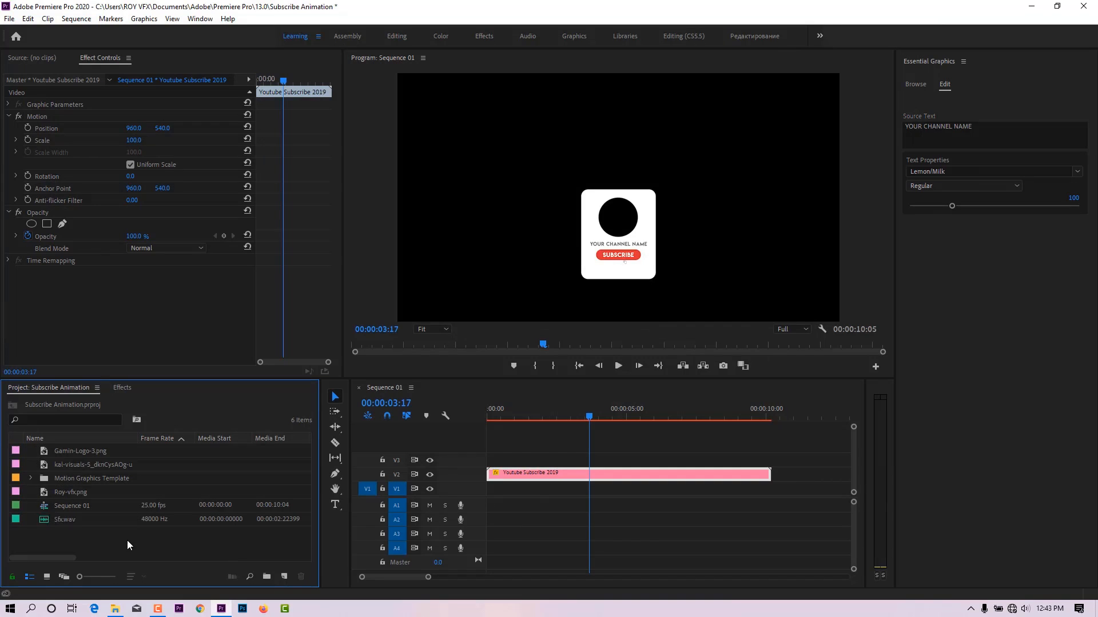
- Place Roy-vfx.png on V1 beneath the template from about 00:00:01:08 and extend it to the template clip's end
left_click_drag(589, 422, 652, 418)
left_click(72, 495)
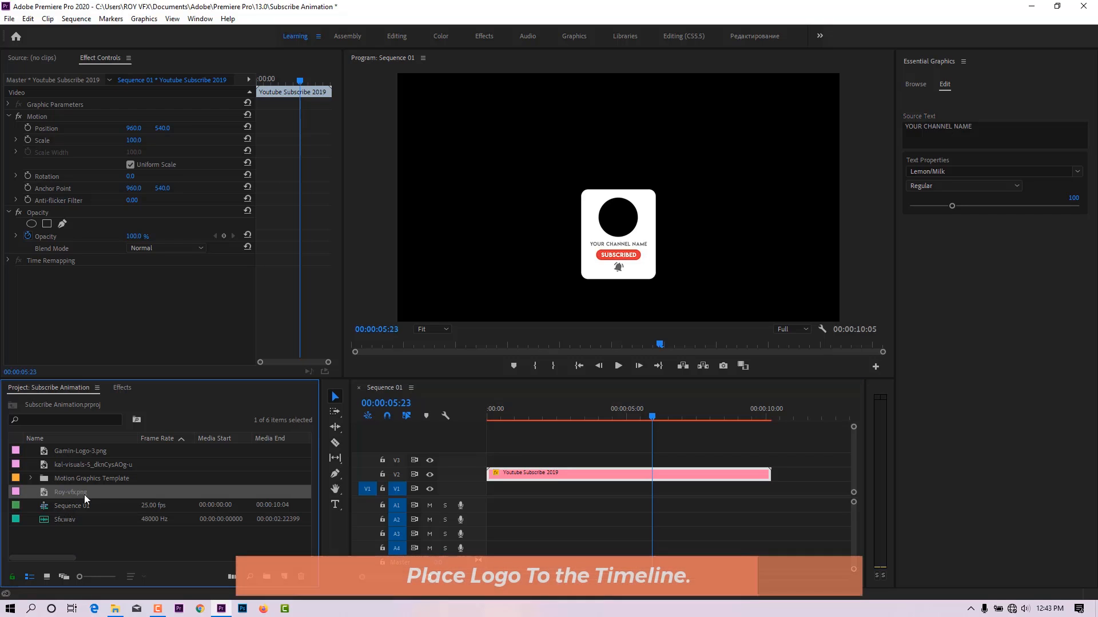
left_click_drag(72, 491, 525, 489)
left_click_drag(646, 420, 723, 423)
left_click_drag(674, 490, 772, 490)
left_click_drag(728, 417, 524, 440)
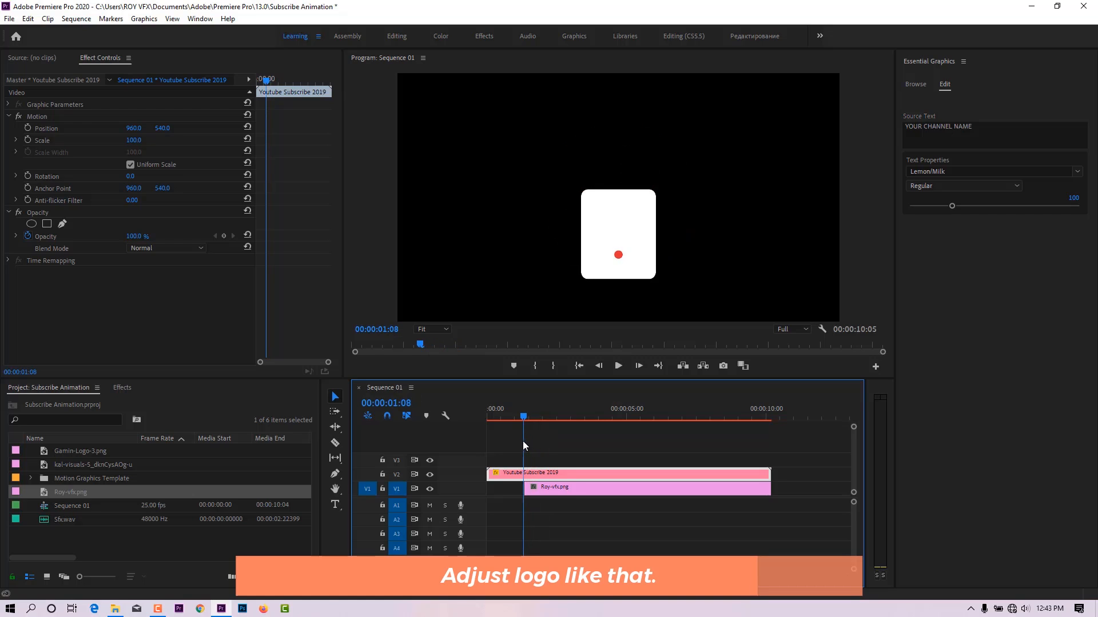
- Scale the Roy-vfx.png logo down to 47 and lower it towards the card's circle, viewing the program at 100%
left_click(570, 488)
left_click(543, 472)
left_click(561, 488)
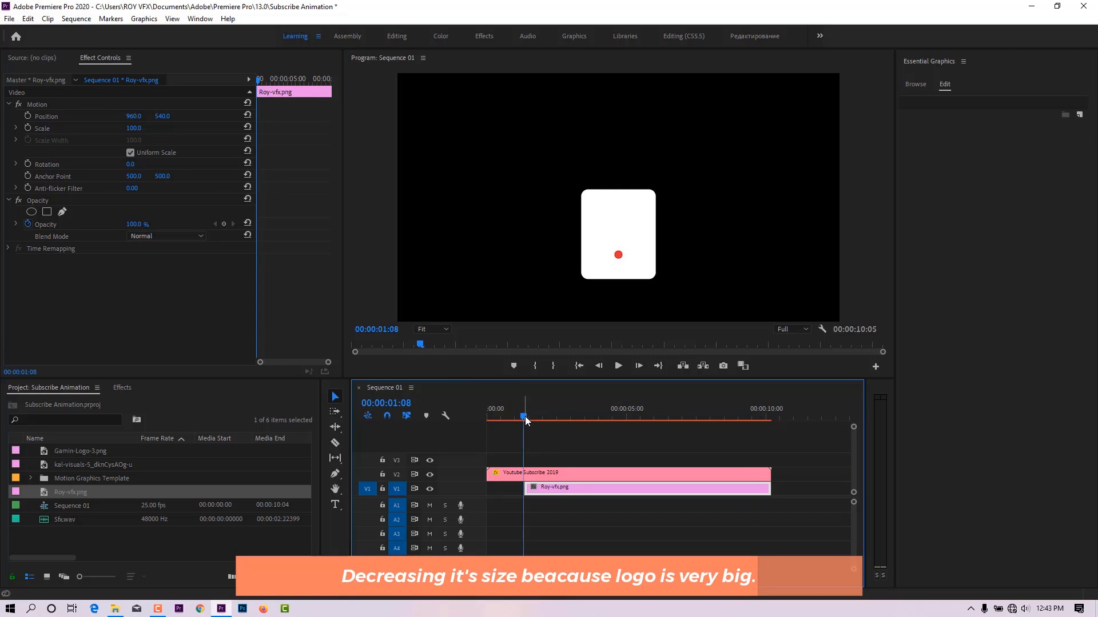
left_click_drag(526, 422, 547, 417)
left_click_drag(134, 128, 120, 129)
left_click(434, 330)
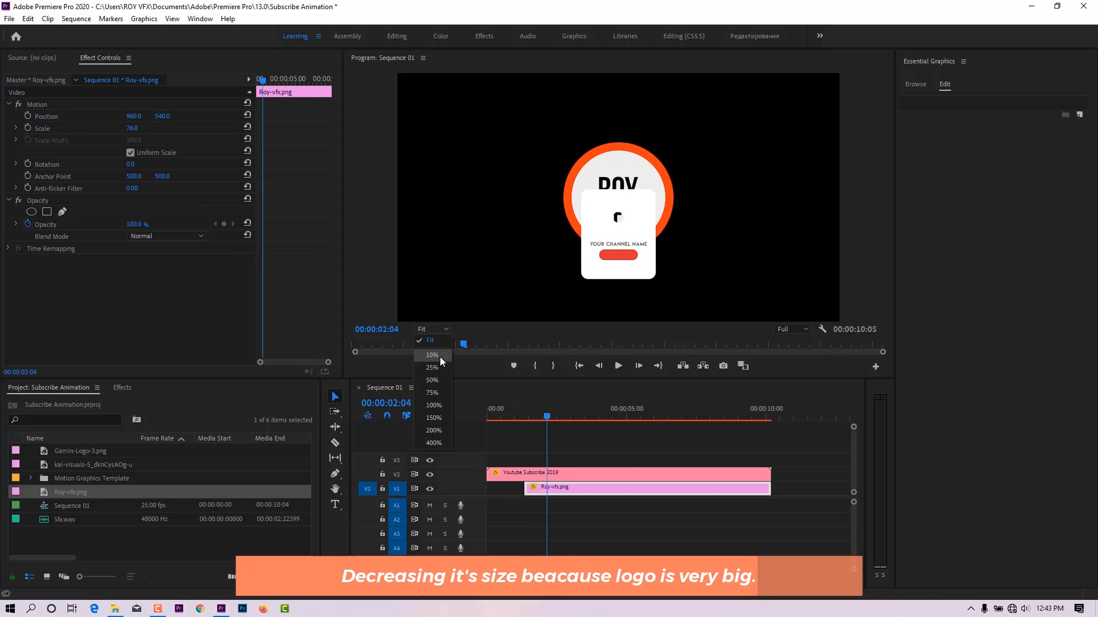
left_click(438, 404)
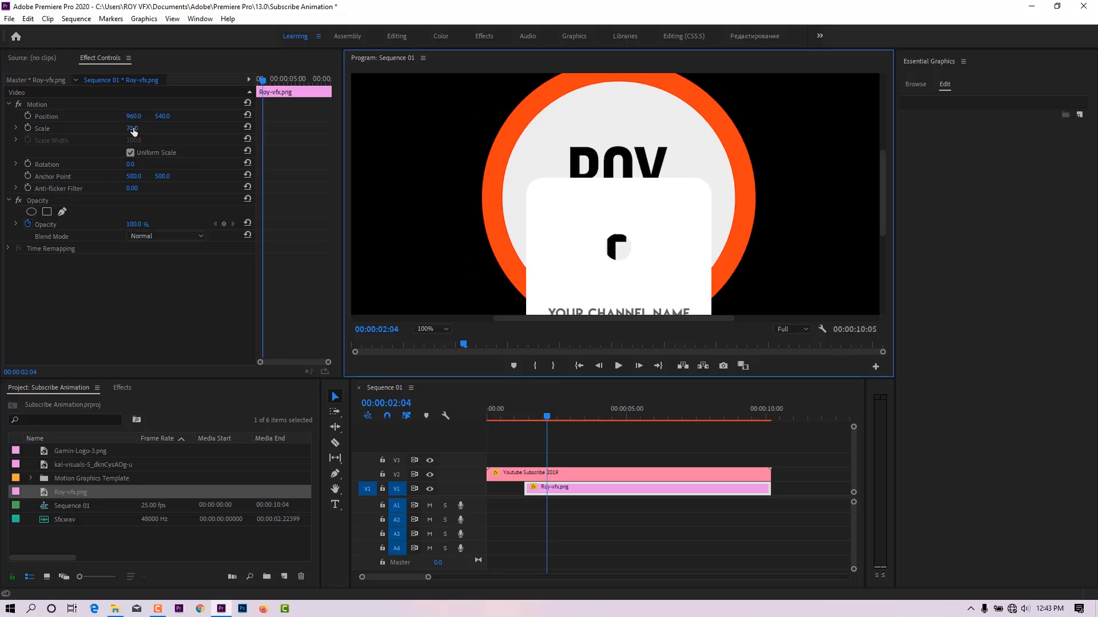
left_click_drag(132, 130, 222, 117)
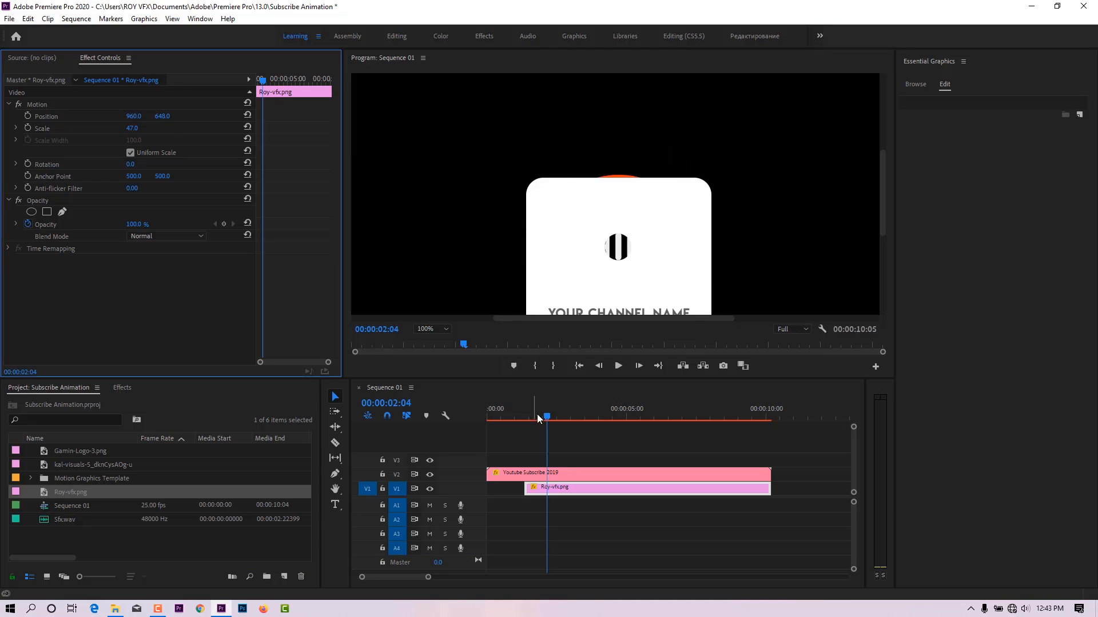
- Fit the logo into the card's circular opening with a scale of 30 and a position of 959, 626
left_click_drag(547, 420, 575, 416)
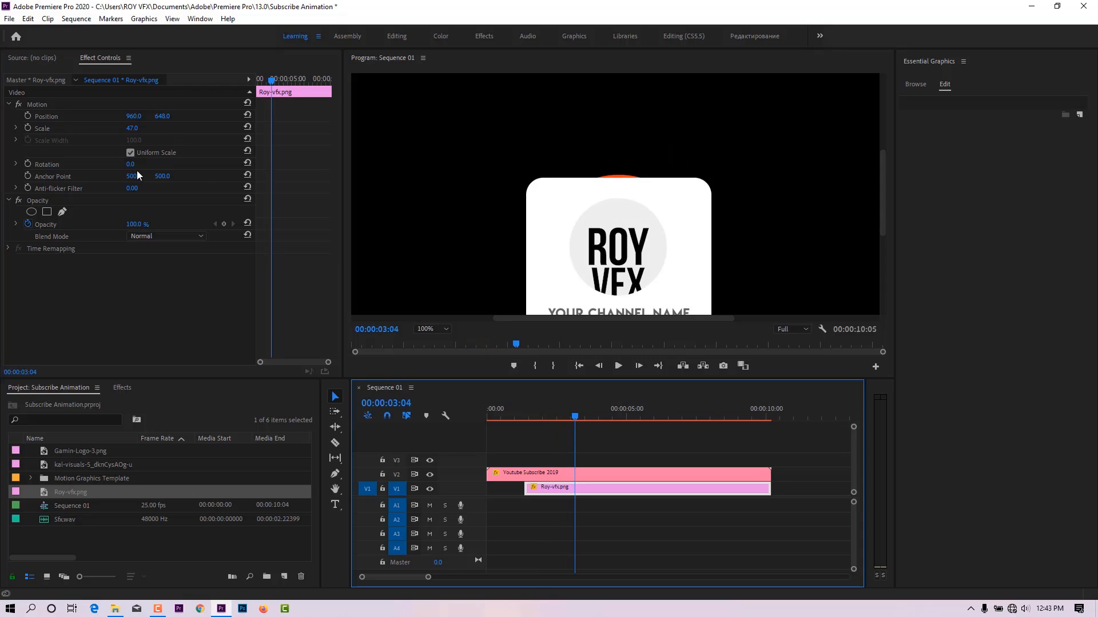
mouse_move(132, 131)
left_mouse_down()
mouse_move(123, 131)
mouse_move(159, 148)
mouse_move(147, 117)
left_mouse_up()
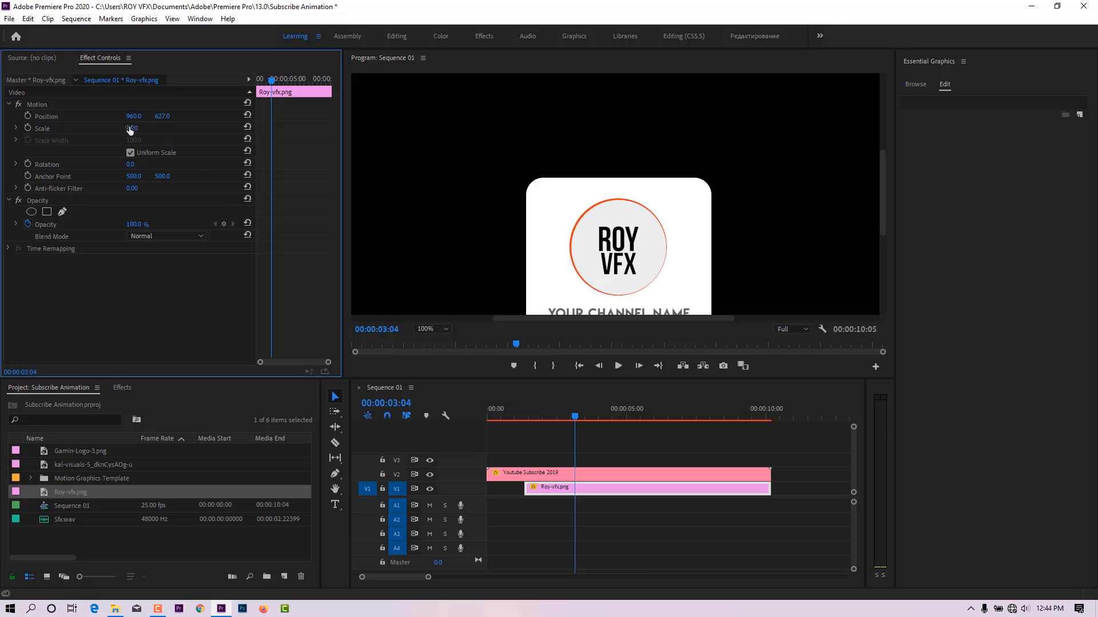
type("30")
key("Return")
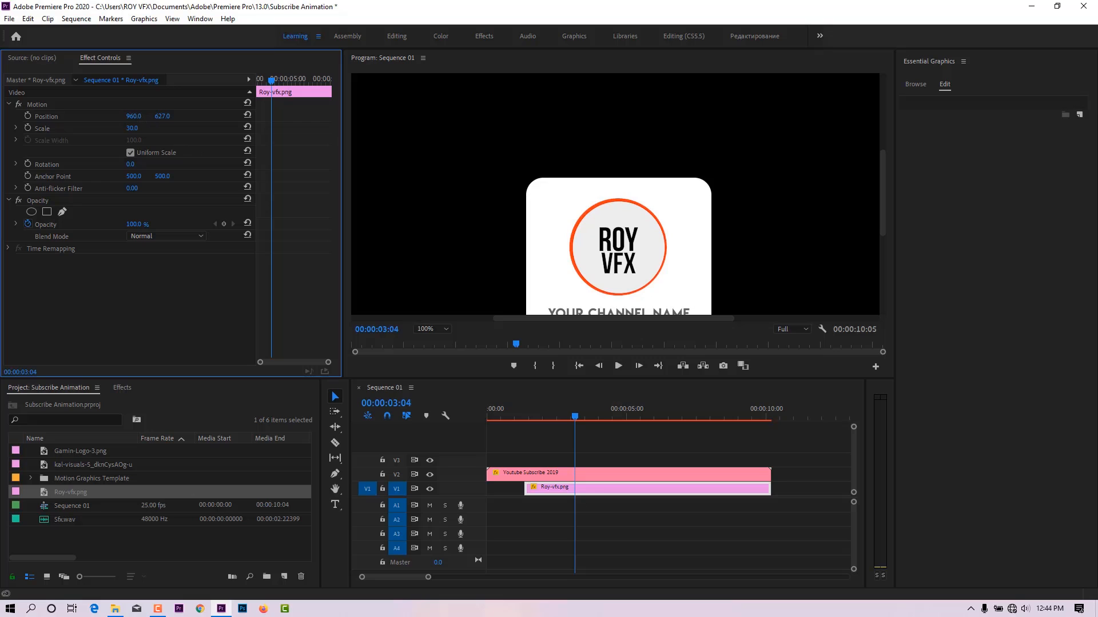
left_click_drag(134, 116, 153, 120)
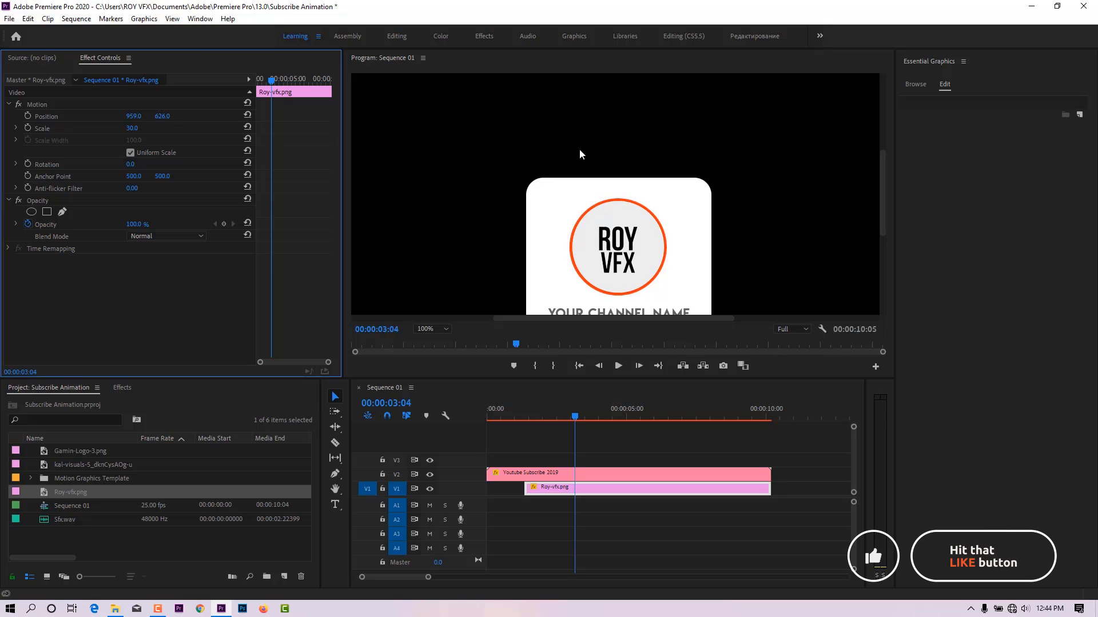
- Replace the template's channel name placeholder with ROY VFX in the Youtube Subscribe 2019 clip's source text
left_click_drag(574, 421, 633, 418)
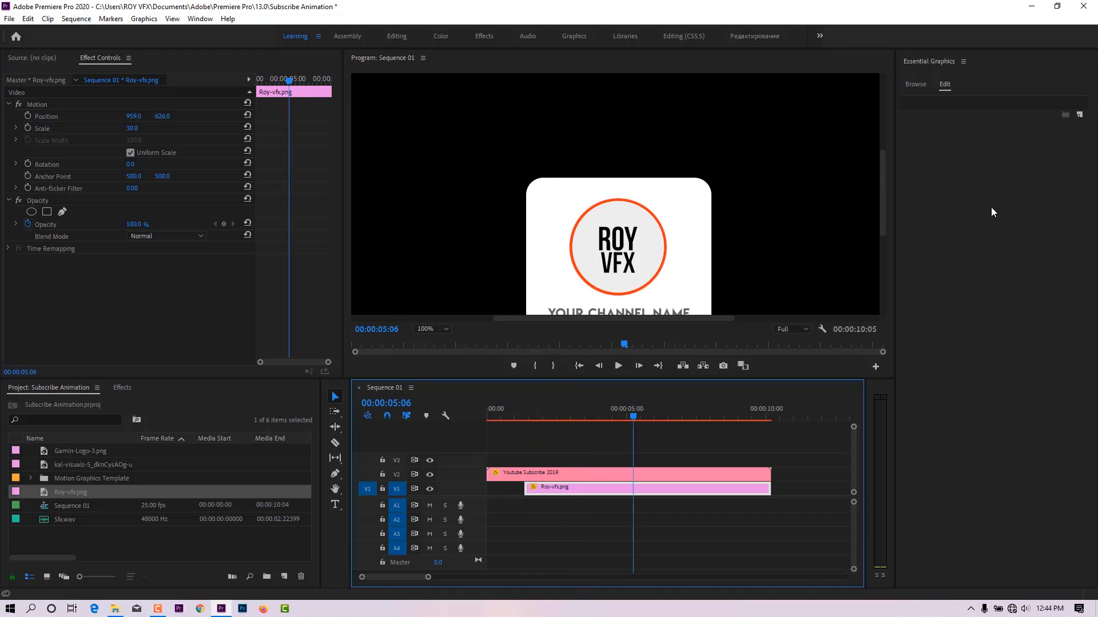
left_click_drag(883, 209, 886, 238)
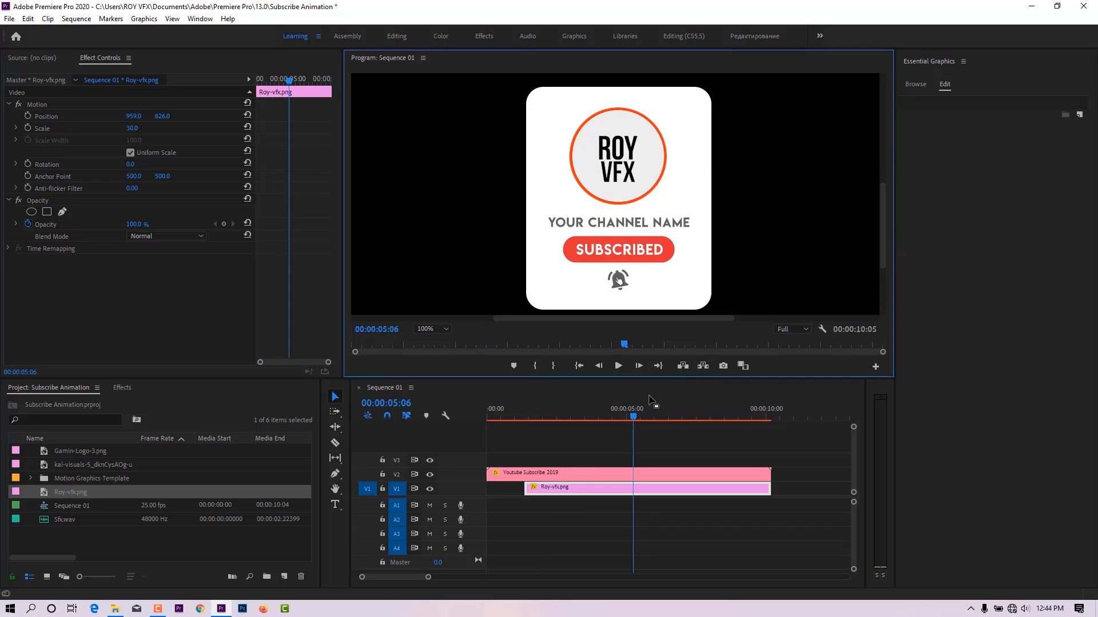
mouse_move(633, 419)
left_mouse_down()
mouse_move(560, 439)
mouse_move(635, 428)
left_mouse_up()
left_click(565, 475)
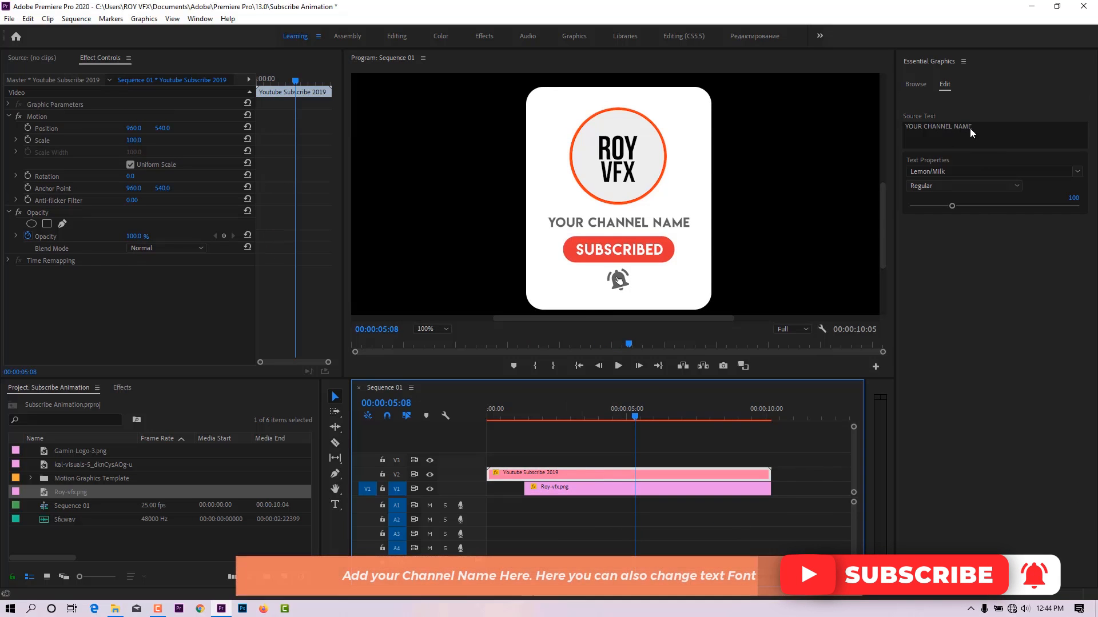
triple_click(990, 125)
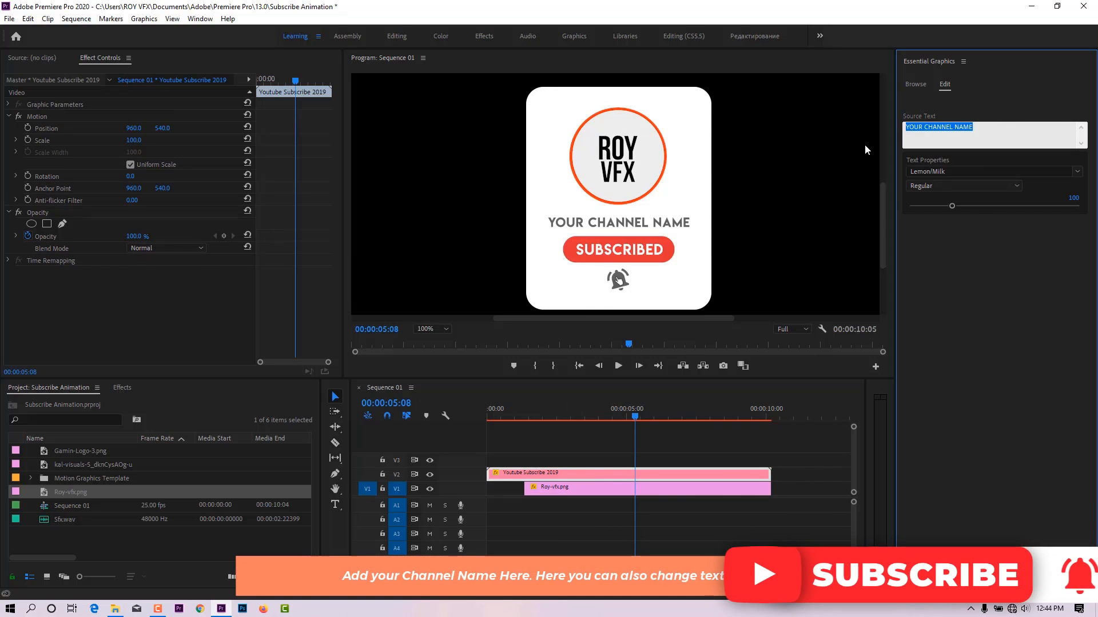
type("ROY ")
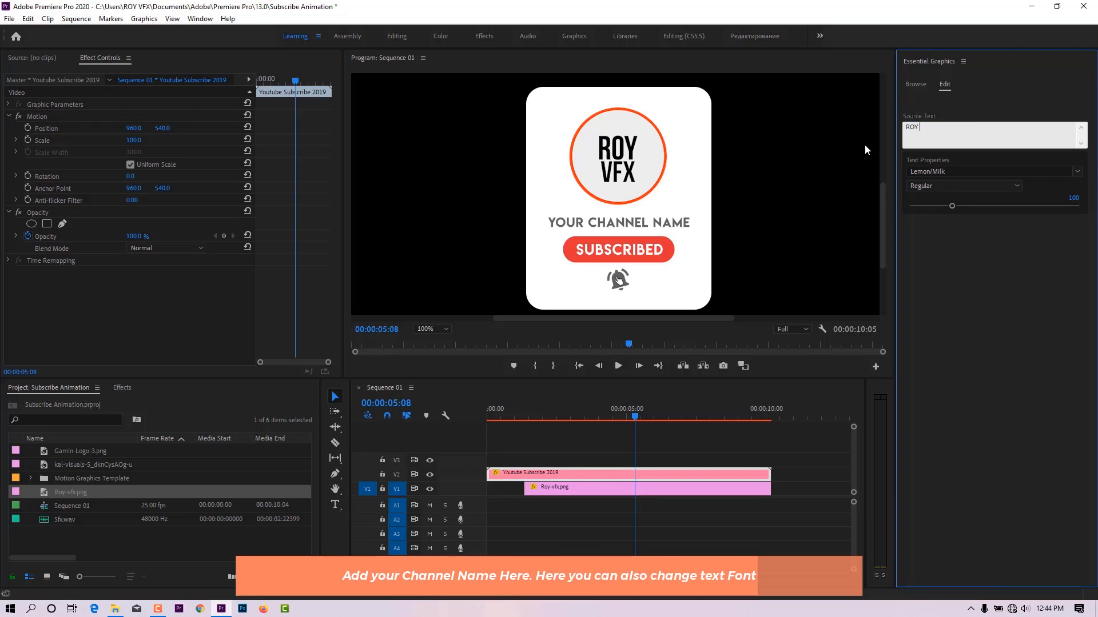
type("VFX")
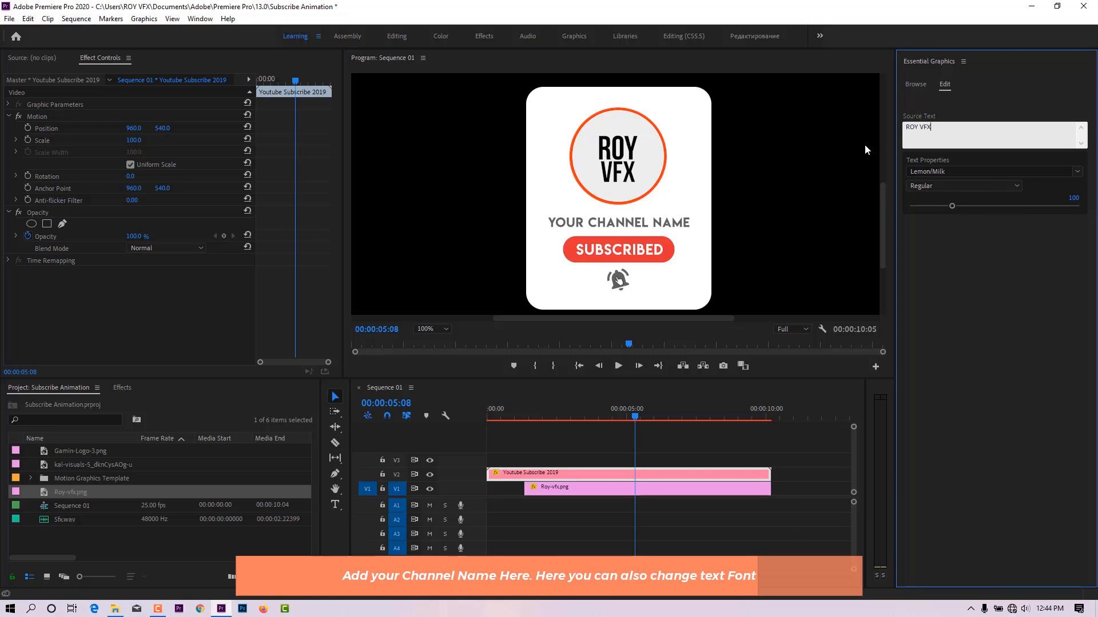
left_click(1020, 259)
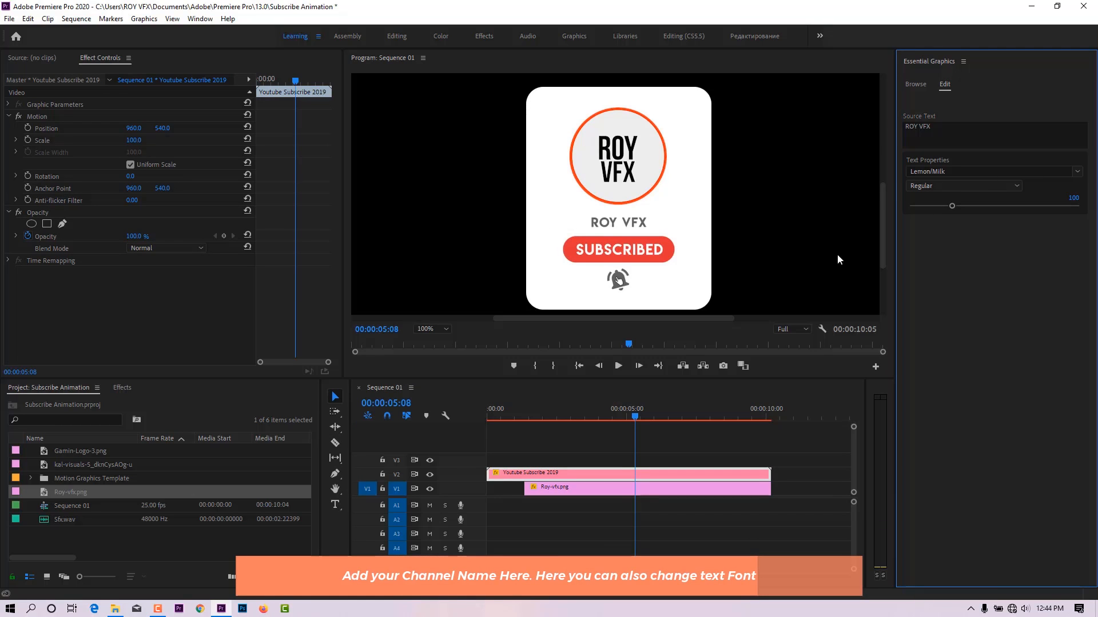
- Set the channel name's font to Montserrat with the Bold style
left_click(1022, 172)
scroll(975, 355, "down", 10)
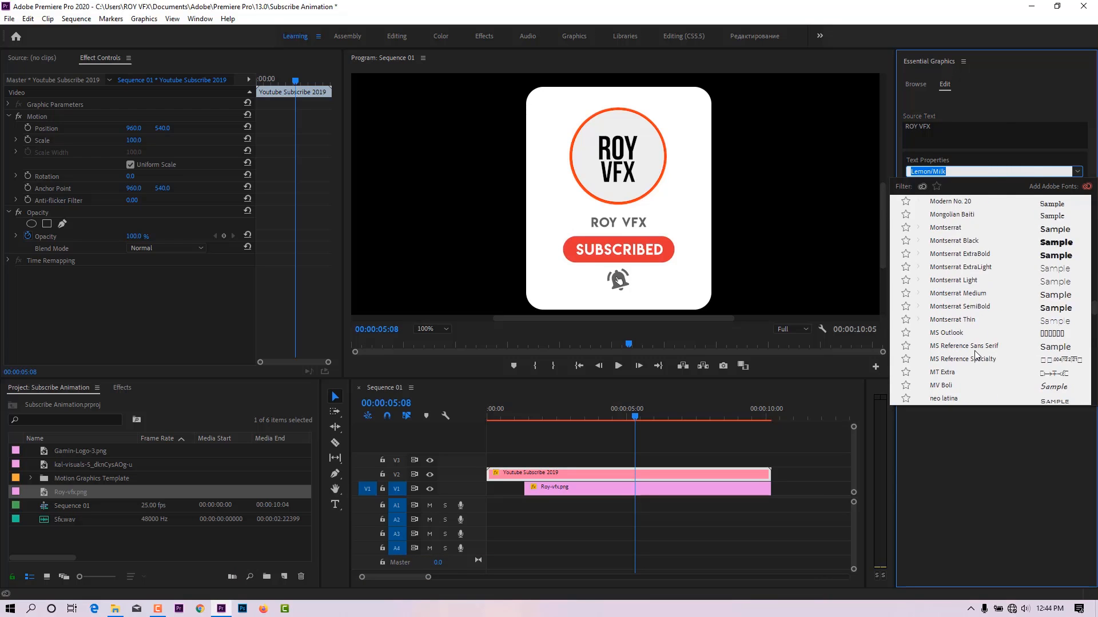
left_click(959, 309)
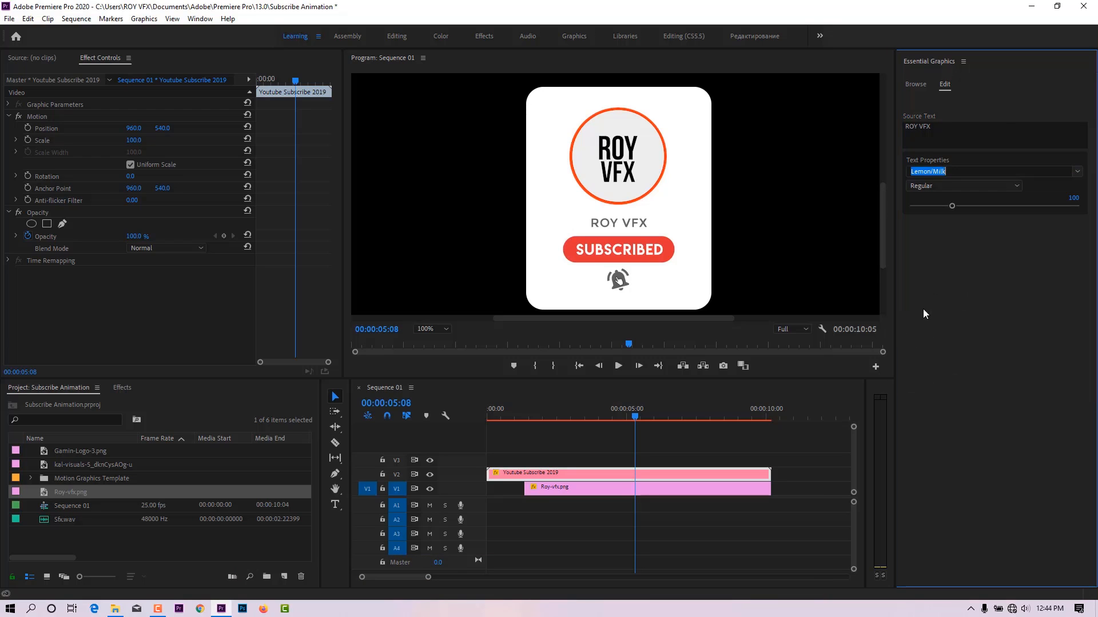
left_click(990, 188)
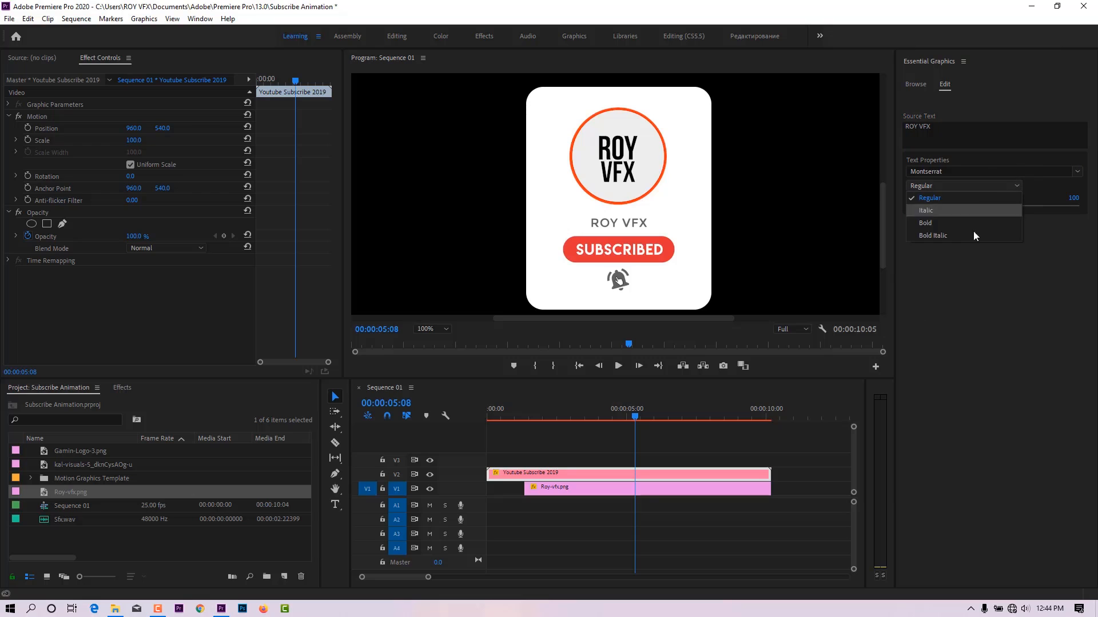
left_click(936, 230)
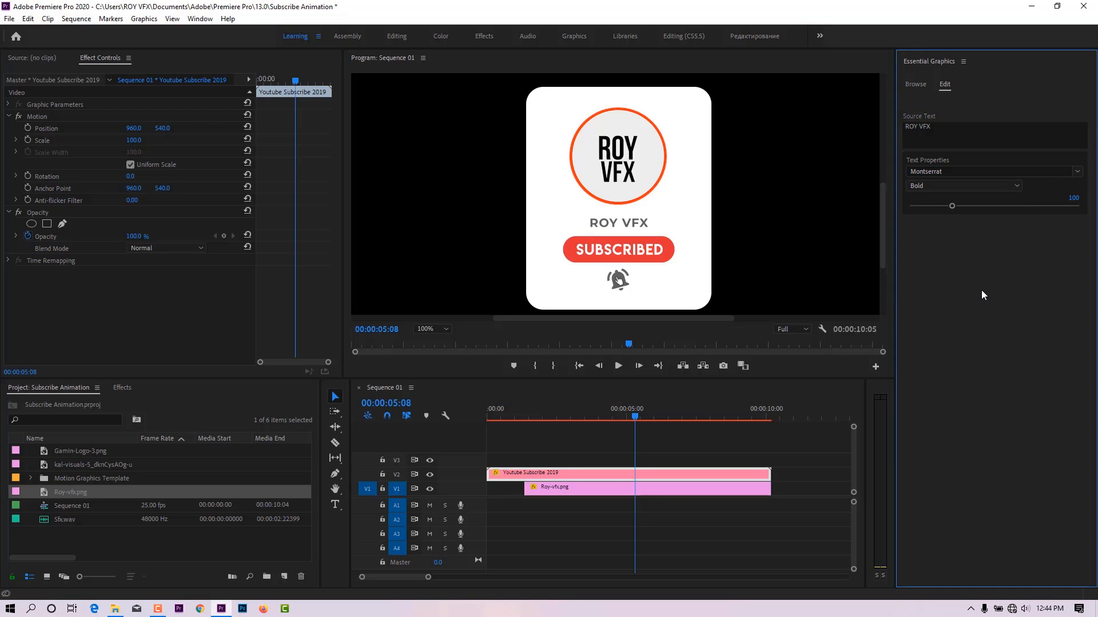
- Place Sfx.wav on audio track A1 just before the 4-second mark and check its alignment with the subscribe and bell animation
mouse_move(635, 417)
left_mouse_down()
mouse_move(600, 435)
mouse_move(626, 420)
left_mouse_up()
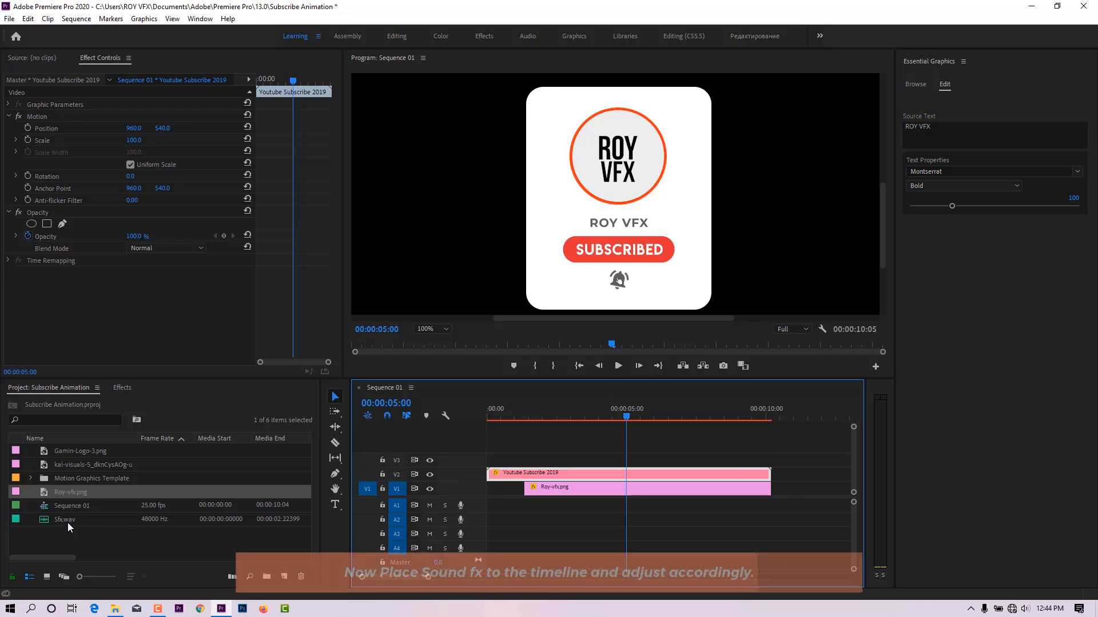
left_click_drag(66, 521, 598, 509)
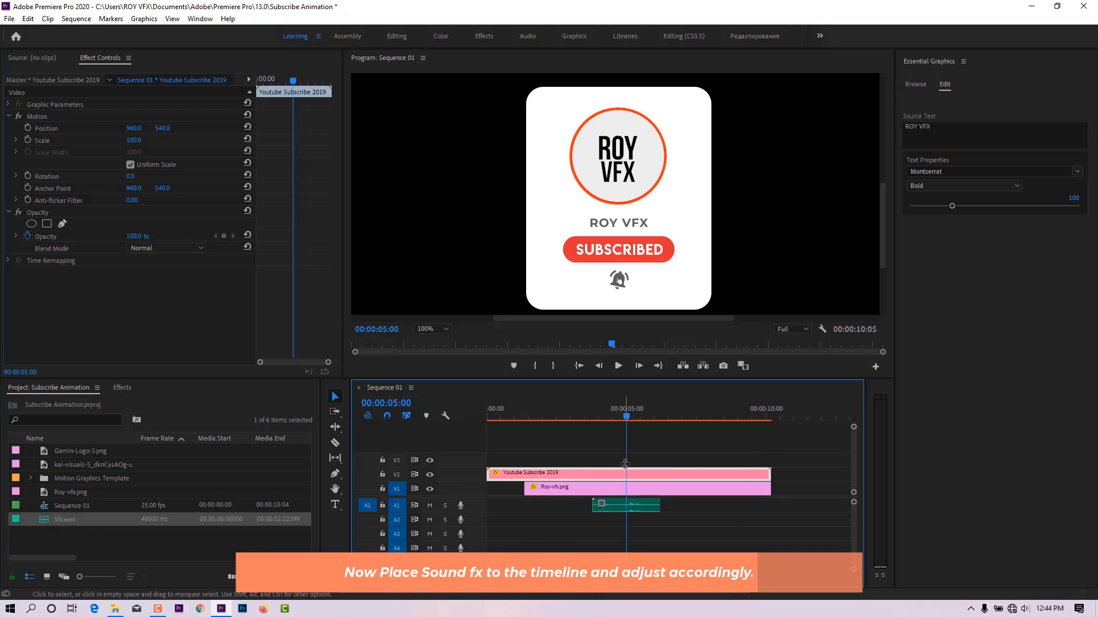
left_click_drag(624, 419, 601, 446)
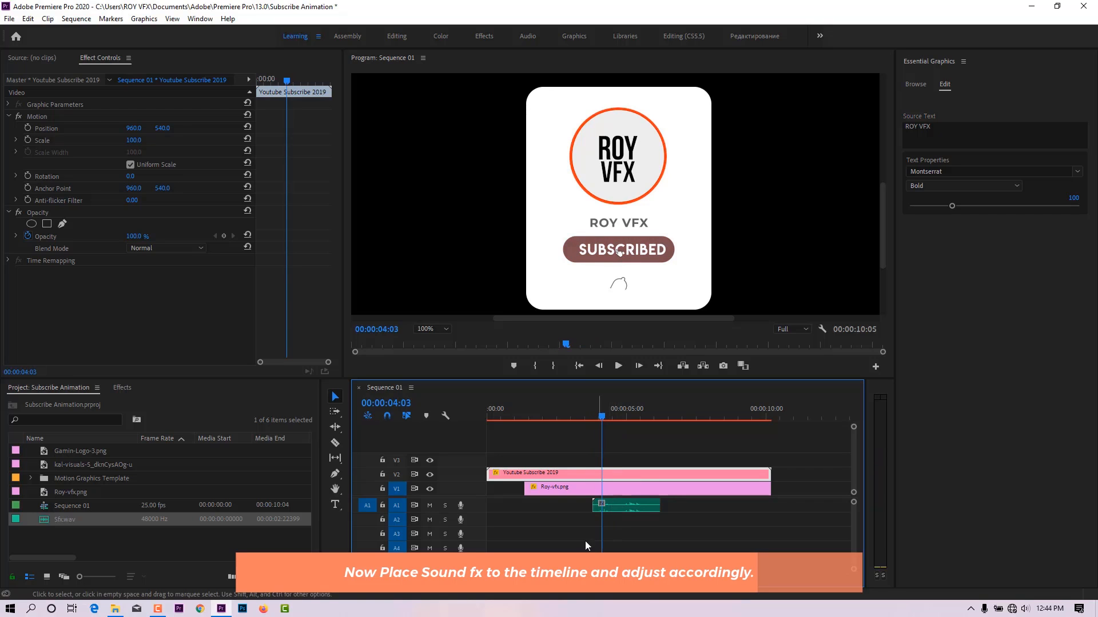
left_click_drag(431, 577, 427, 579)
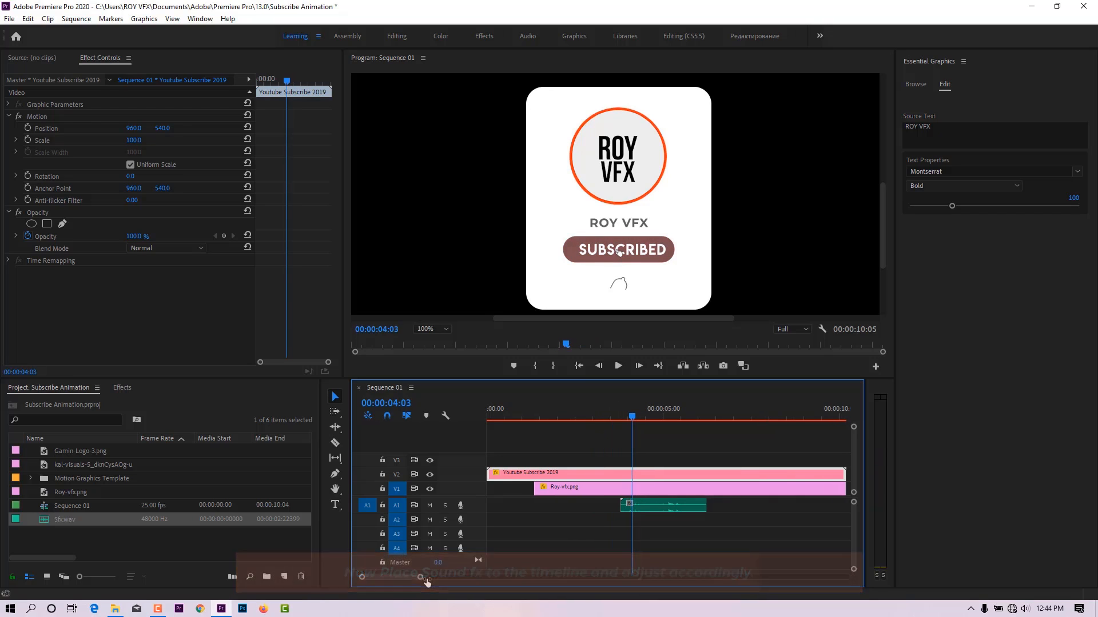
left_click_drag(632, 421, 737, 417)
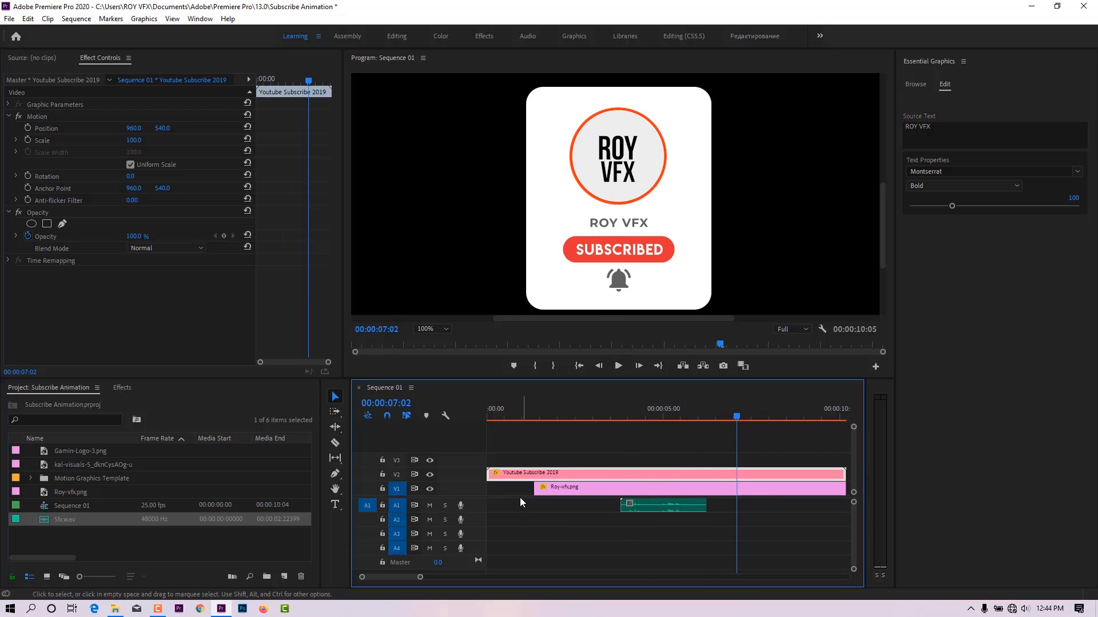
left_click(661, 417)
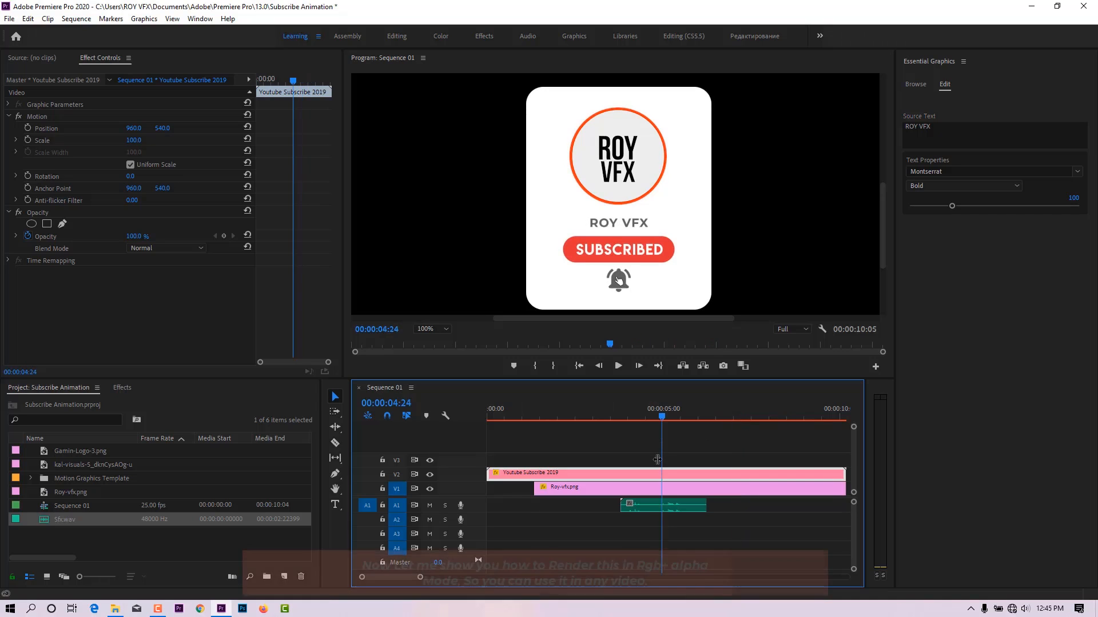
- Select all the clips in Sequence 01 and open the media export settings
left_click_drag(420, 577, 483, 577)
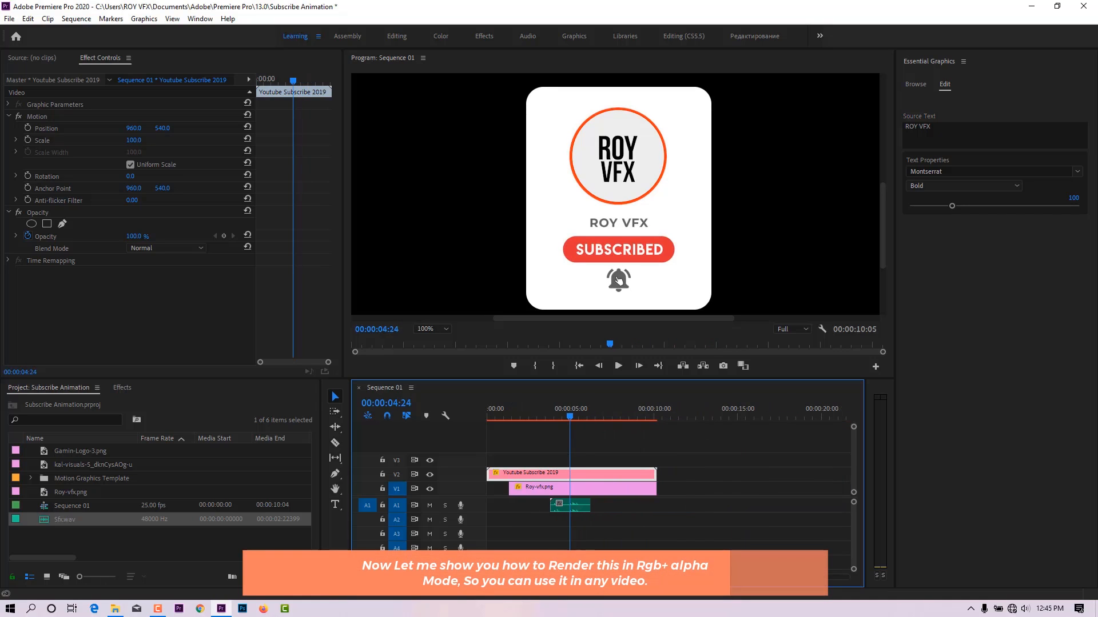
left_click_drag(695, 461, 501, 523)
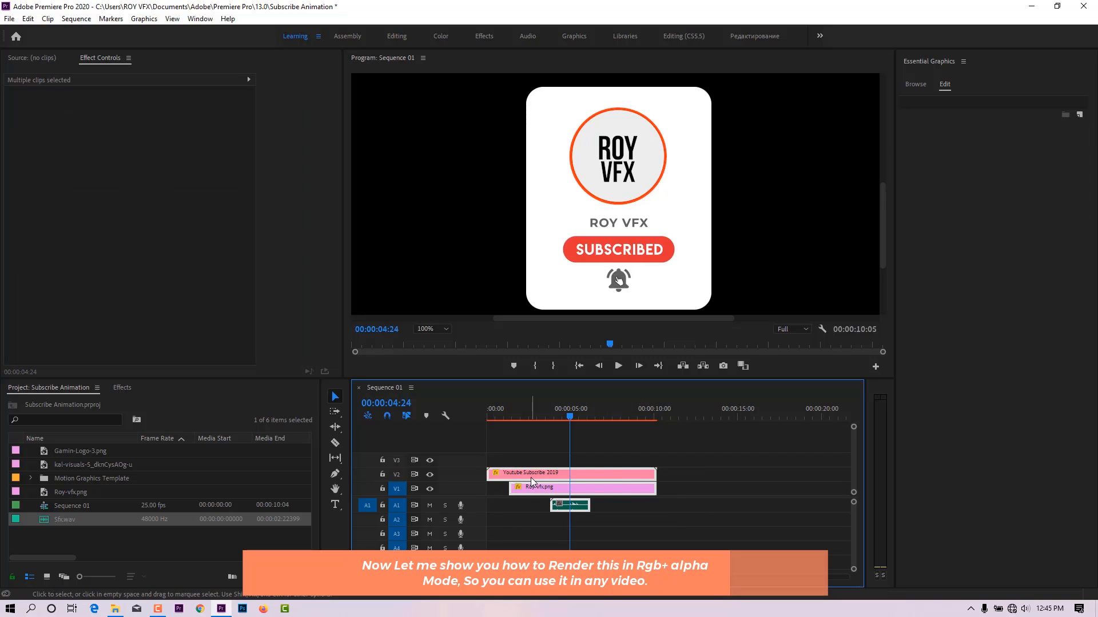
left_click(9, 18)
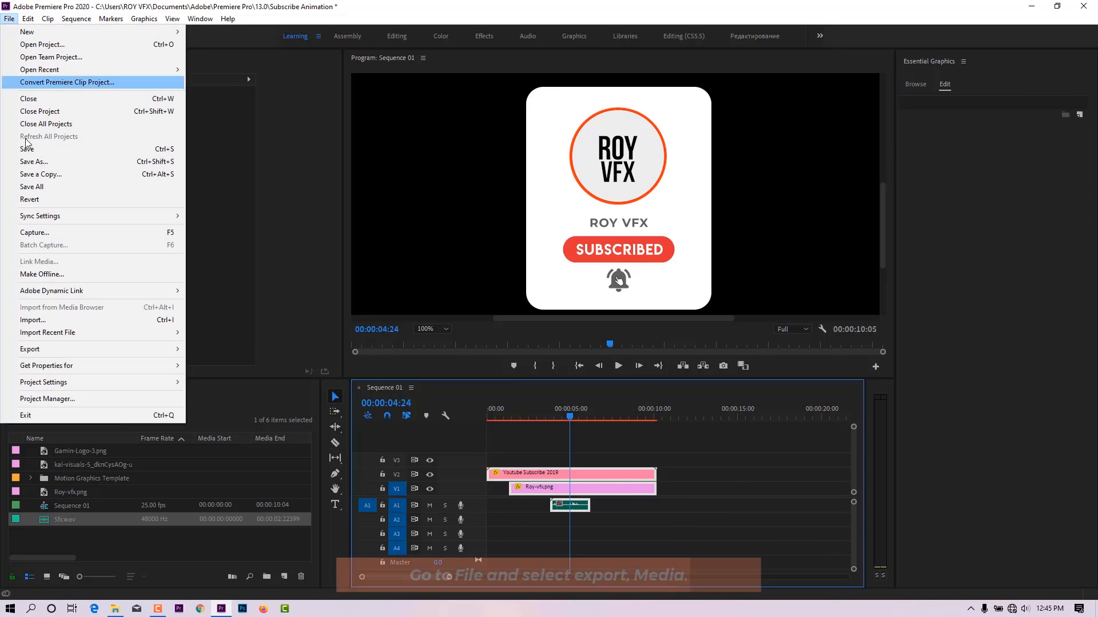
mouse_move(52, 350)
left_click(269, 351)
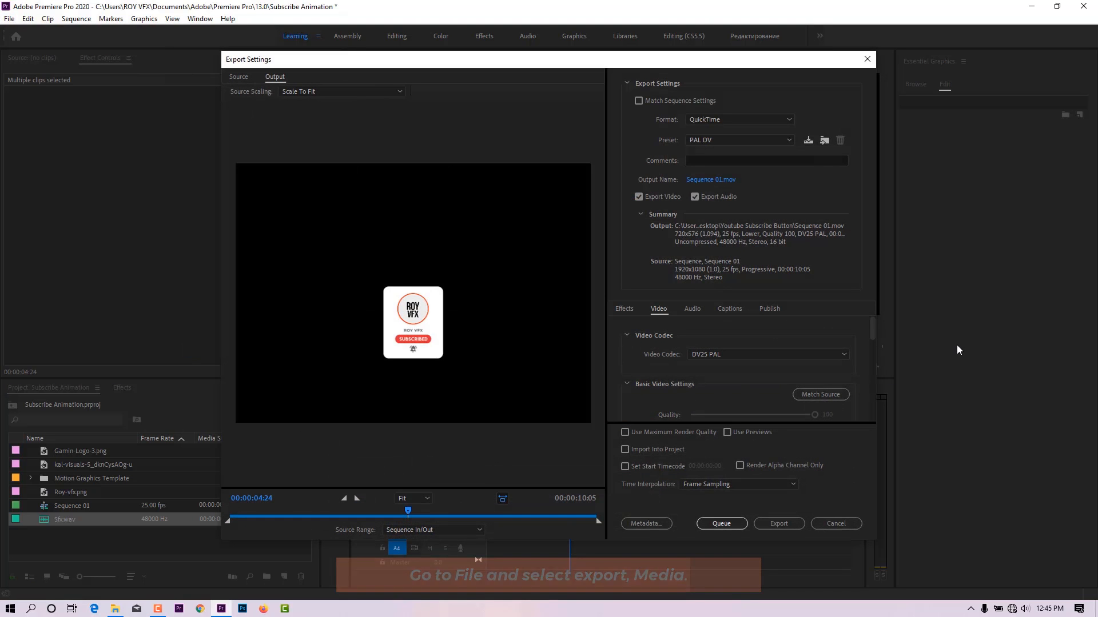
- Choose QuickTime as the export format and match the basic video settings to the source
left_click(746, 118)
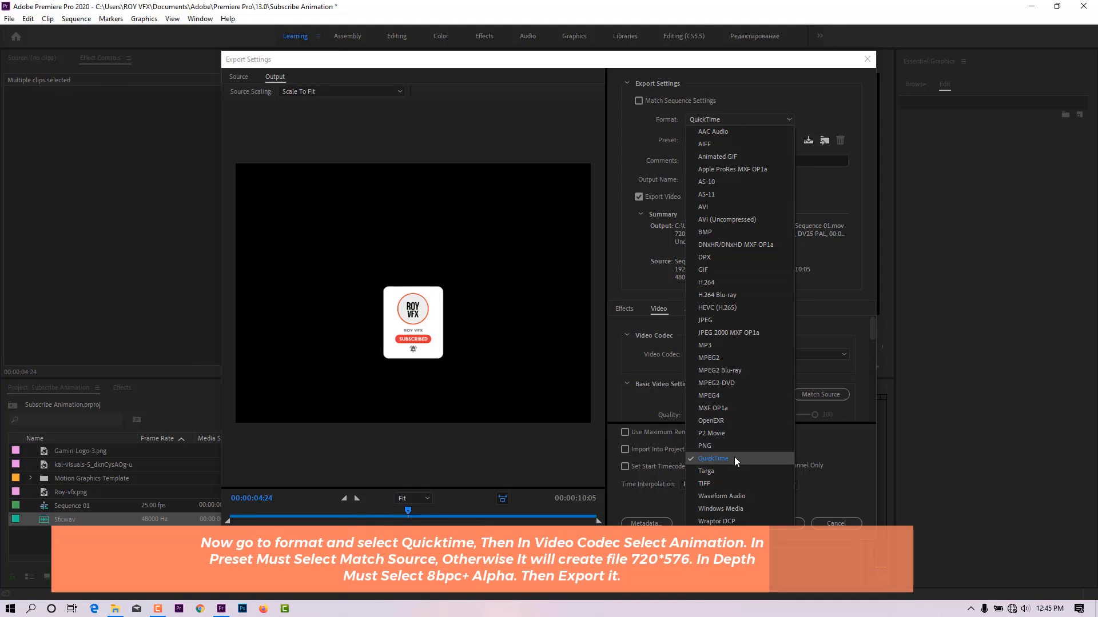
left_click(734, 458)
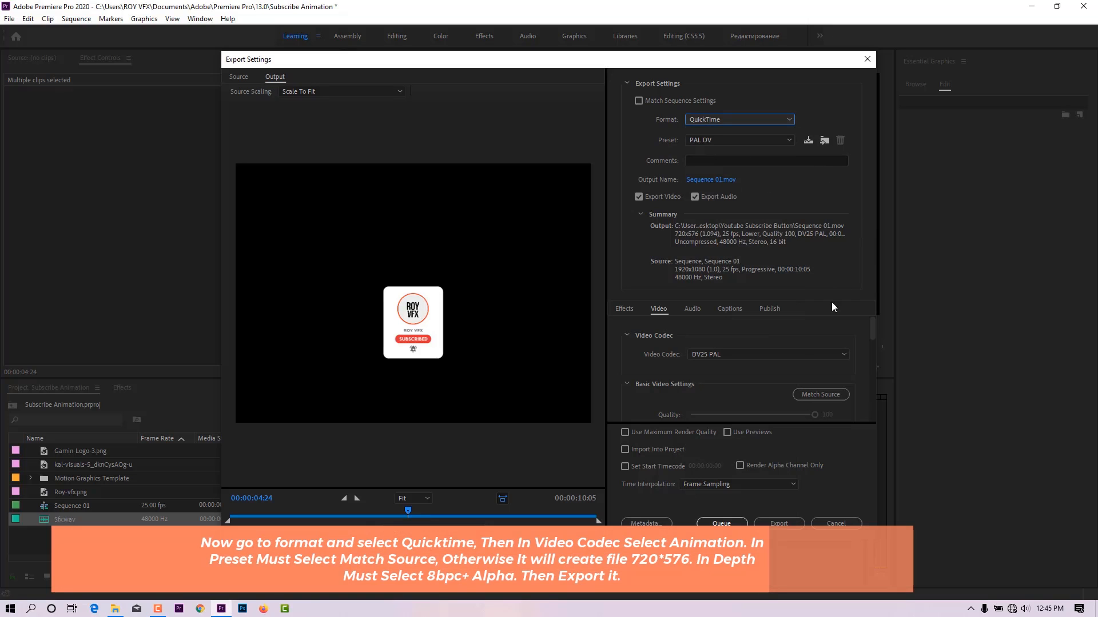
scroll(795, 379, "down", 2)
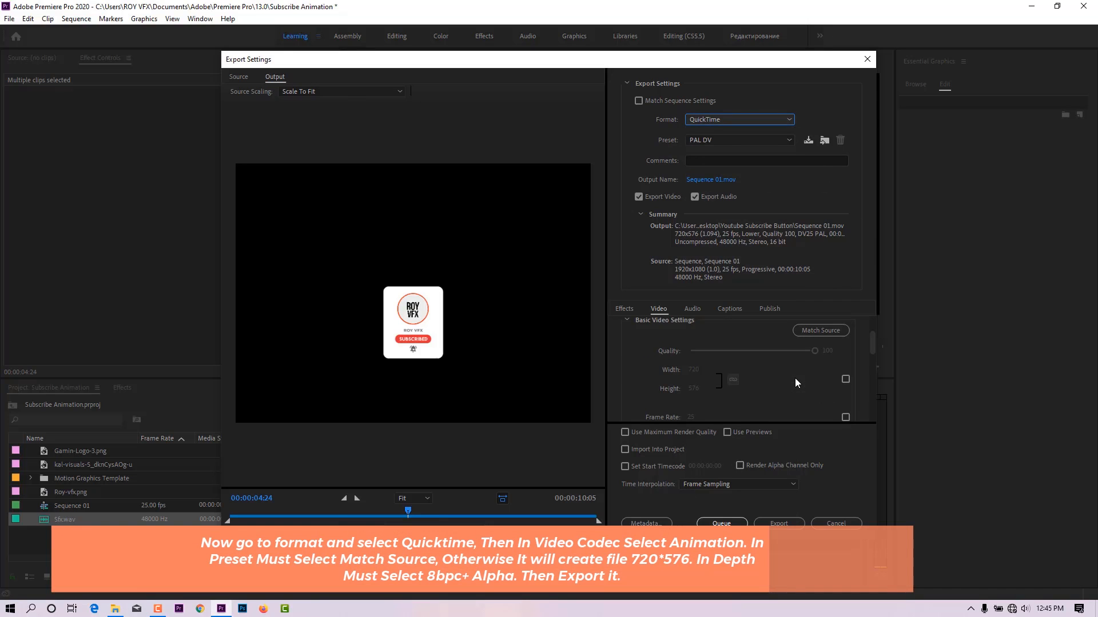
left_click(822, 361)
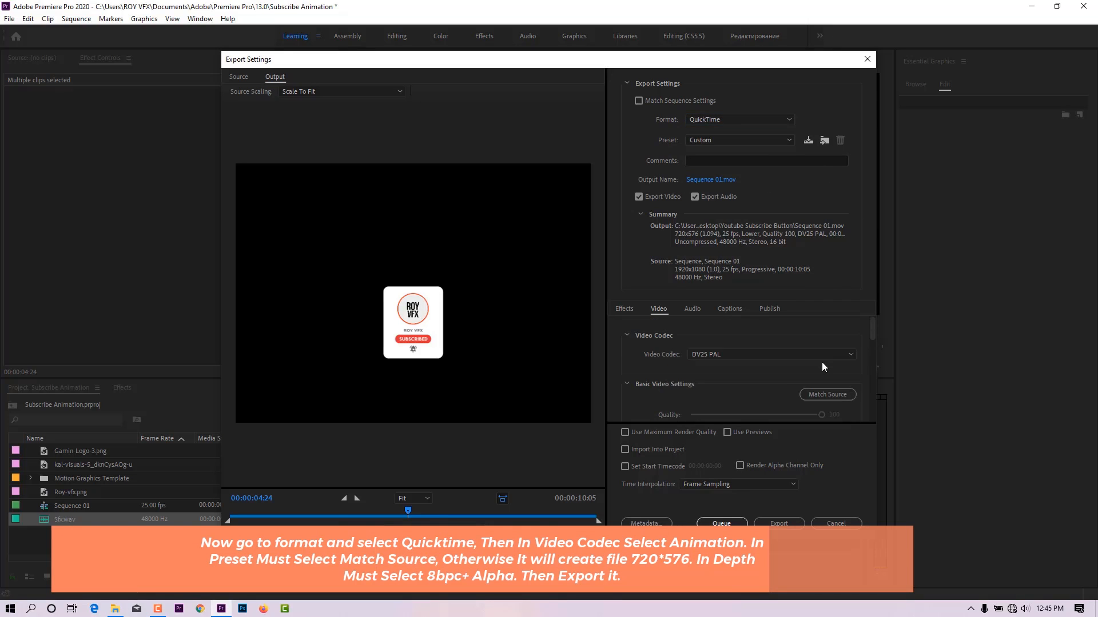
scroll(743, 385, "down", 2)
scroll(740, 370, "up", 2)
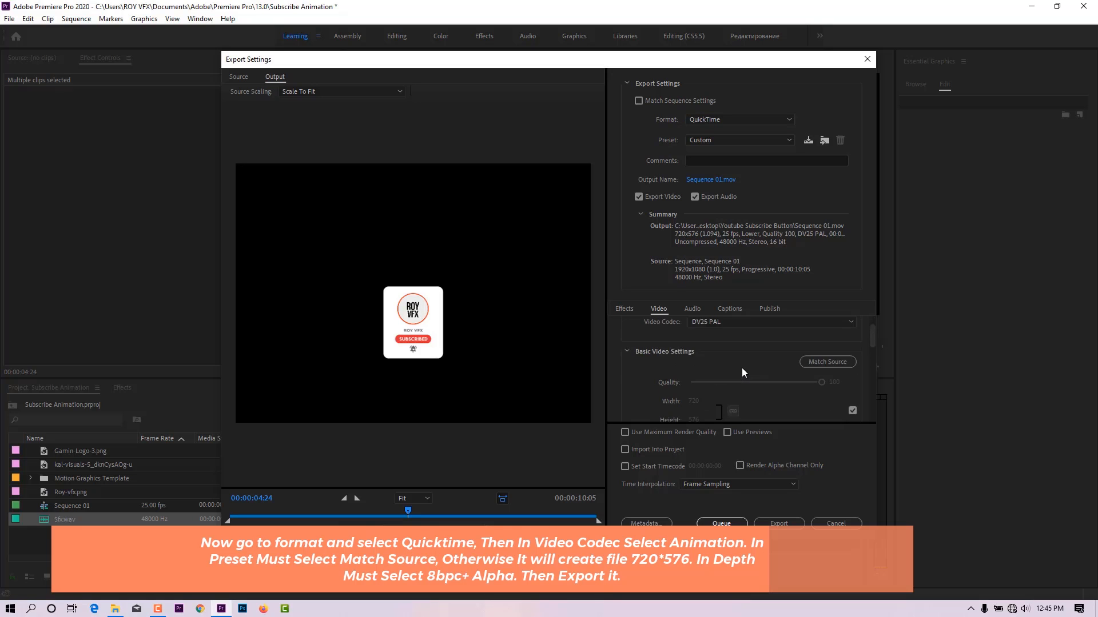
- Set the video codec to Animation and reapply the source-matched video settings
left_click(727, 354)
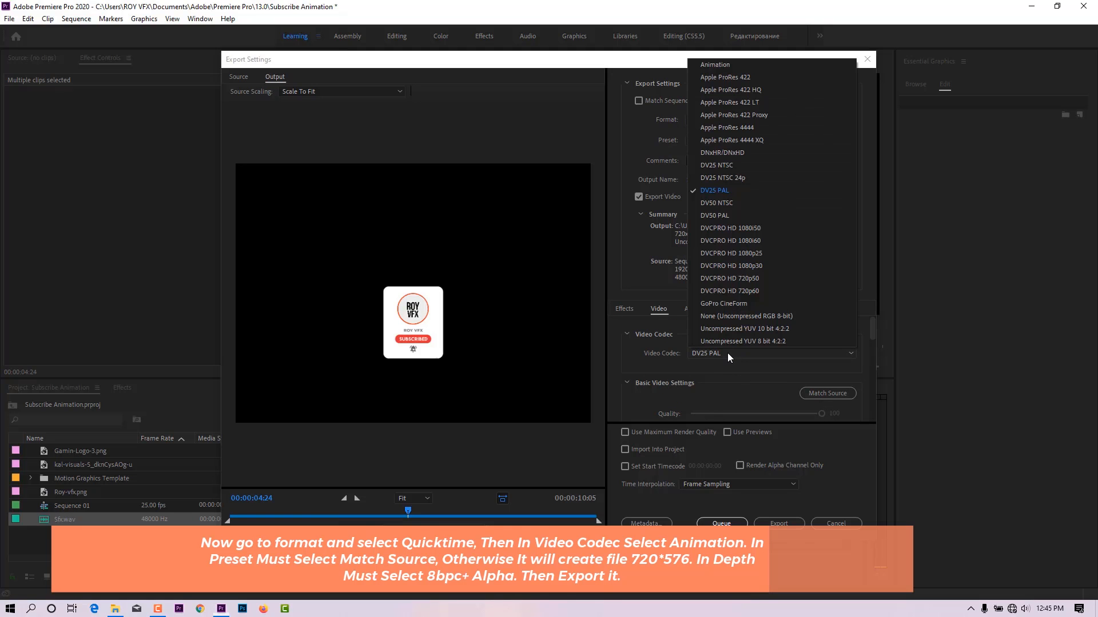
left_click(729, 68)
scroll(803, 367, "down", 1)
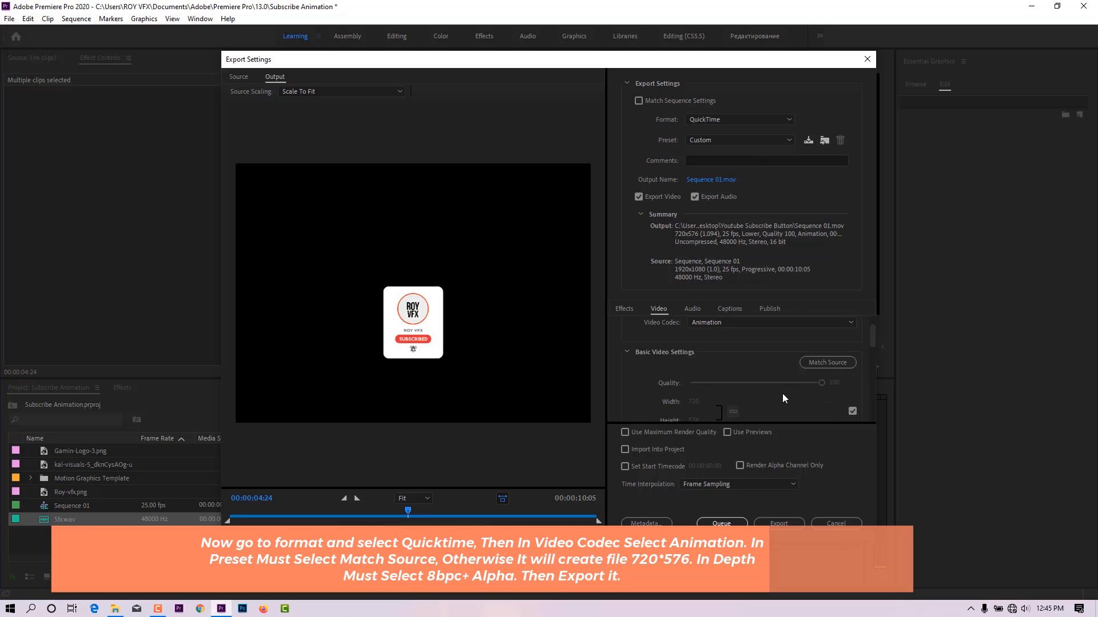
left_click(818, 363)
scroll(743, 378, "down", 2)
scroll(726, 384, "up", 1)
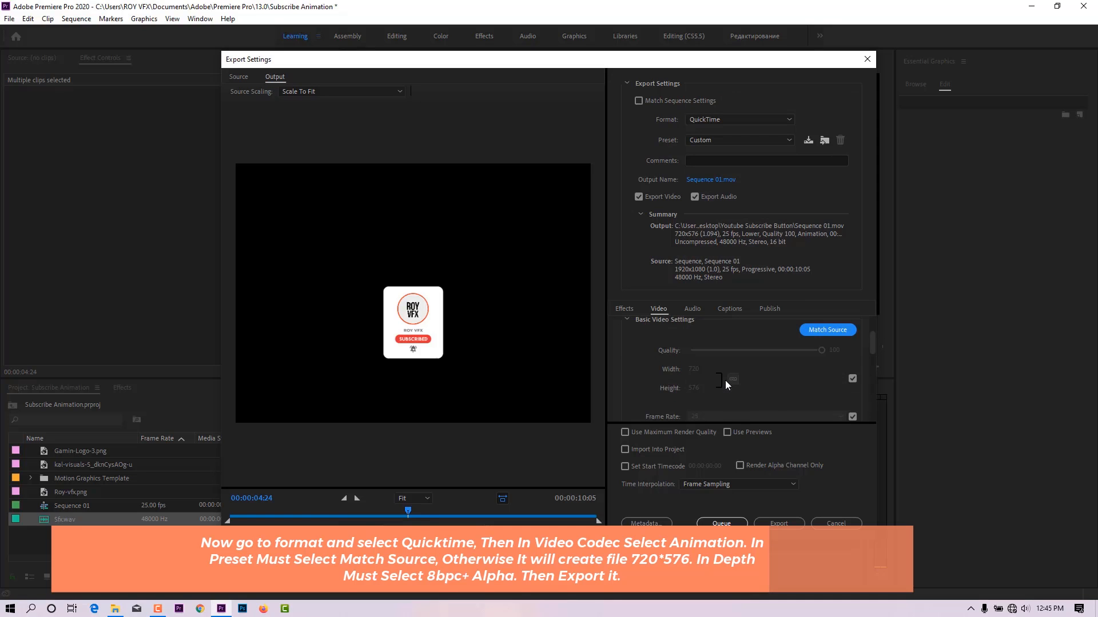
scroll(709, 372, "down", 1)
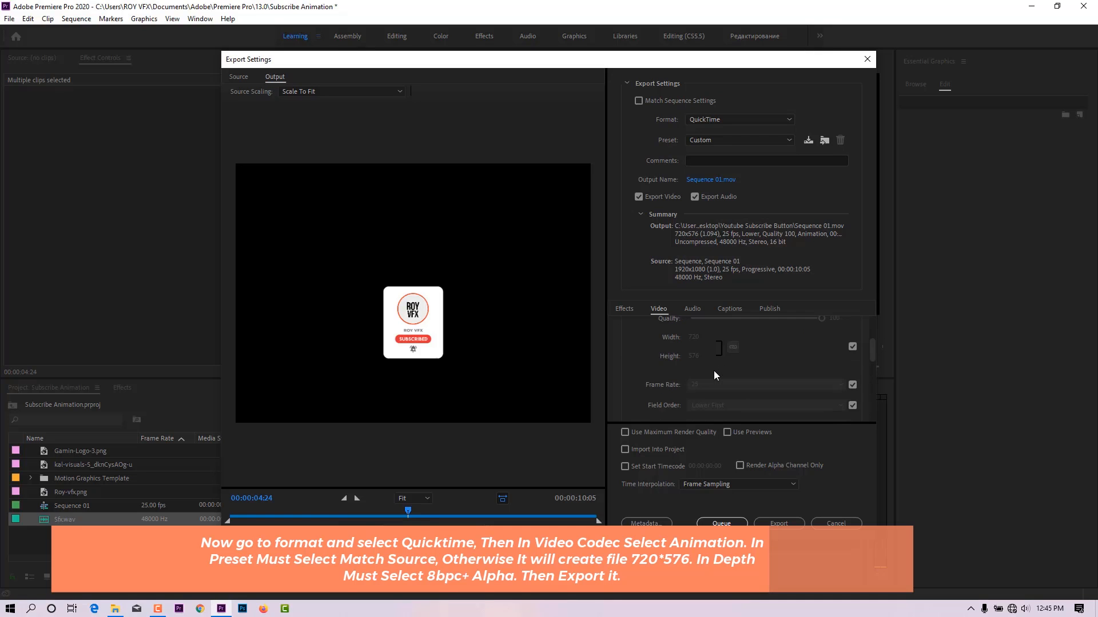
scroll(714, 375, "up", 1)
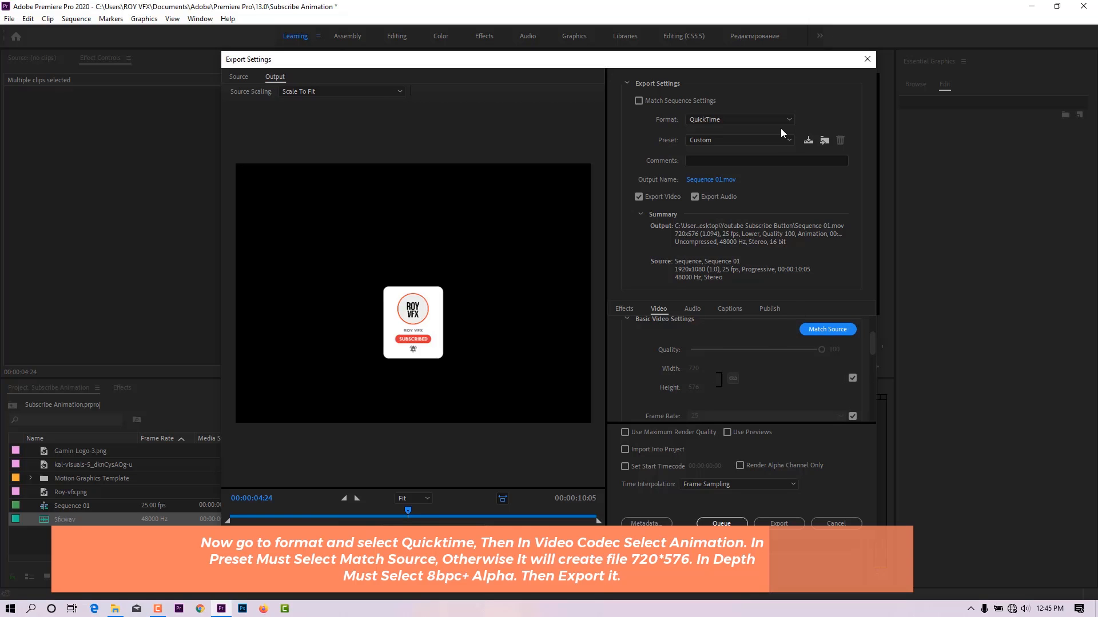
- Apply the Match Source (Rewrap) preset to the QuickTime export
left_click(774, 142)
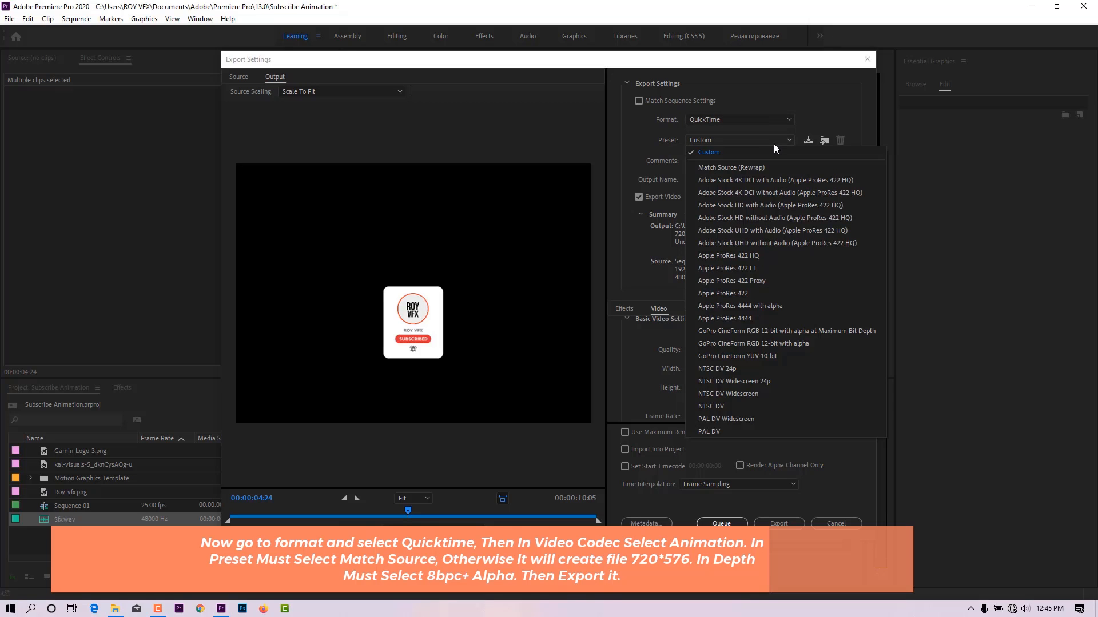
left_click(749, 167)
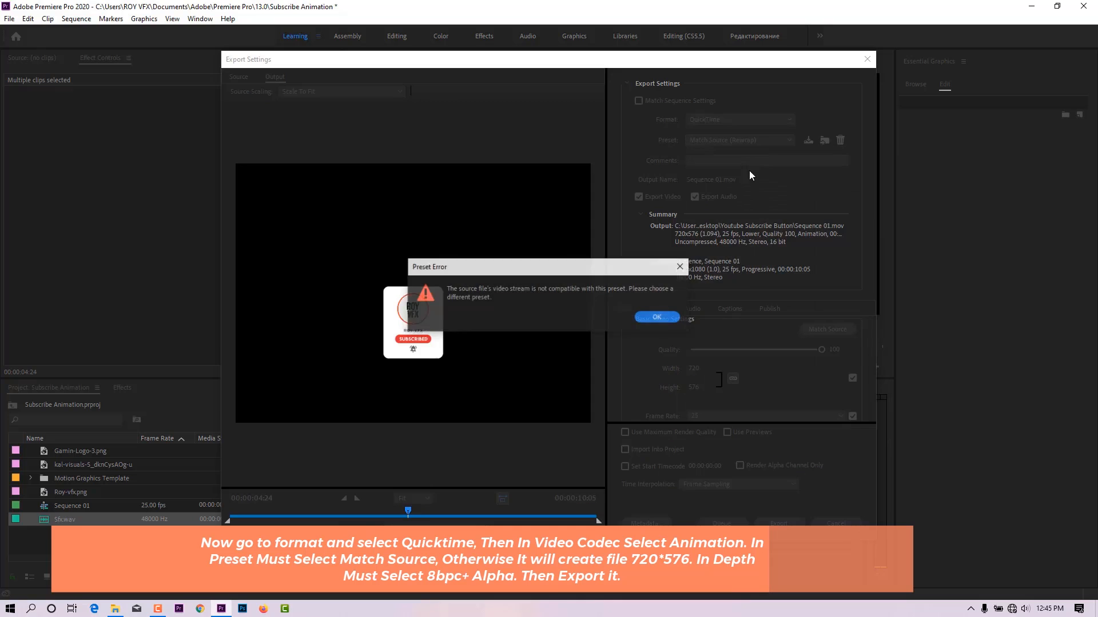
left_click(657, 317)
left_click(746, 139)
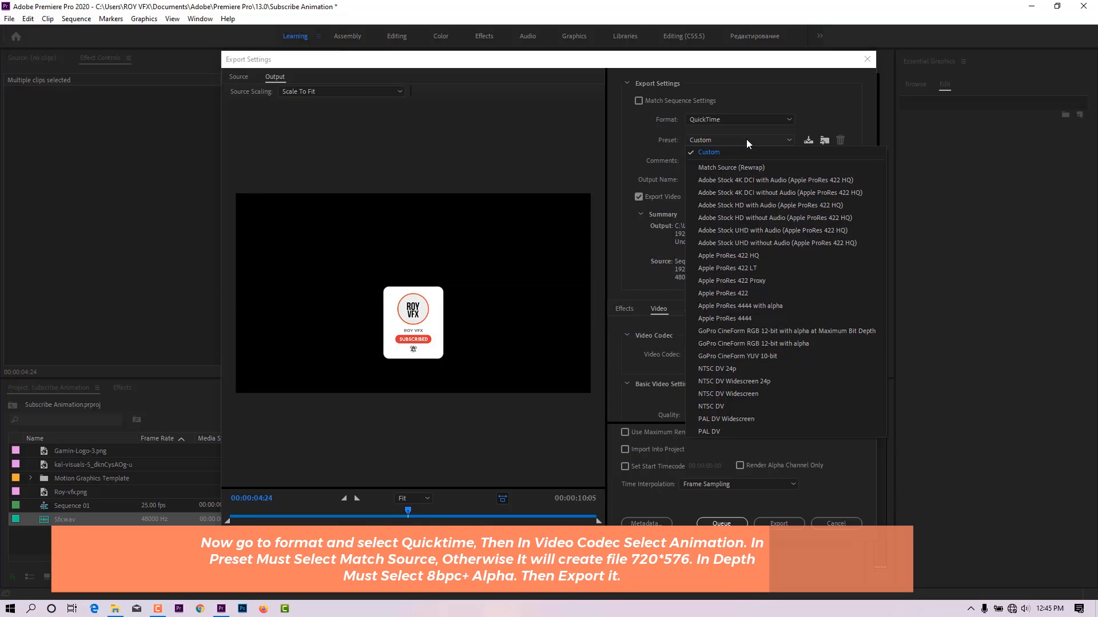
left_click(746, 139)
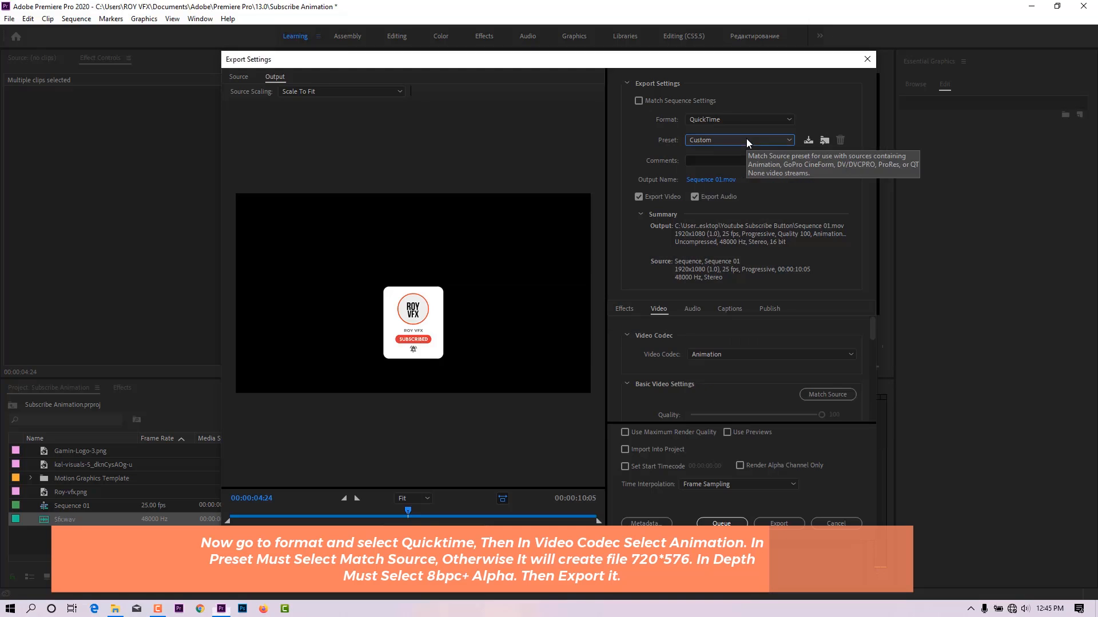
- Match the basic video settings to the source again and set the export depth to 8-bpc + alpha
left_click(829, 394)
scroll(788, 394, "down", 3)
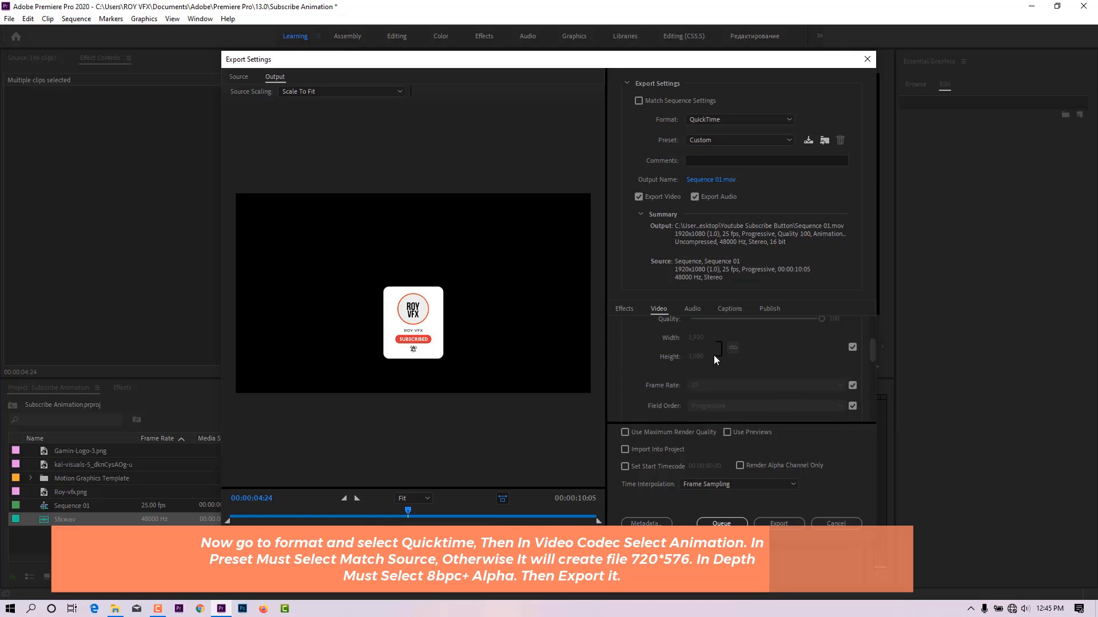
scroll(753, 361, "up", 1)
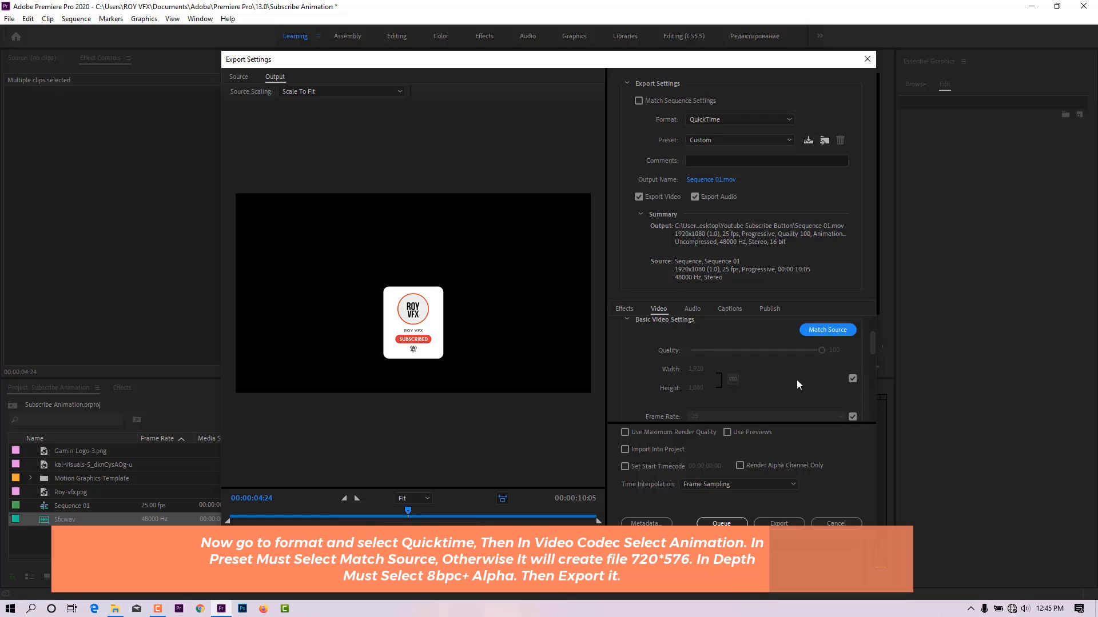
scroll(797, 380, "down", 4)
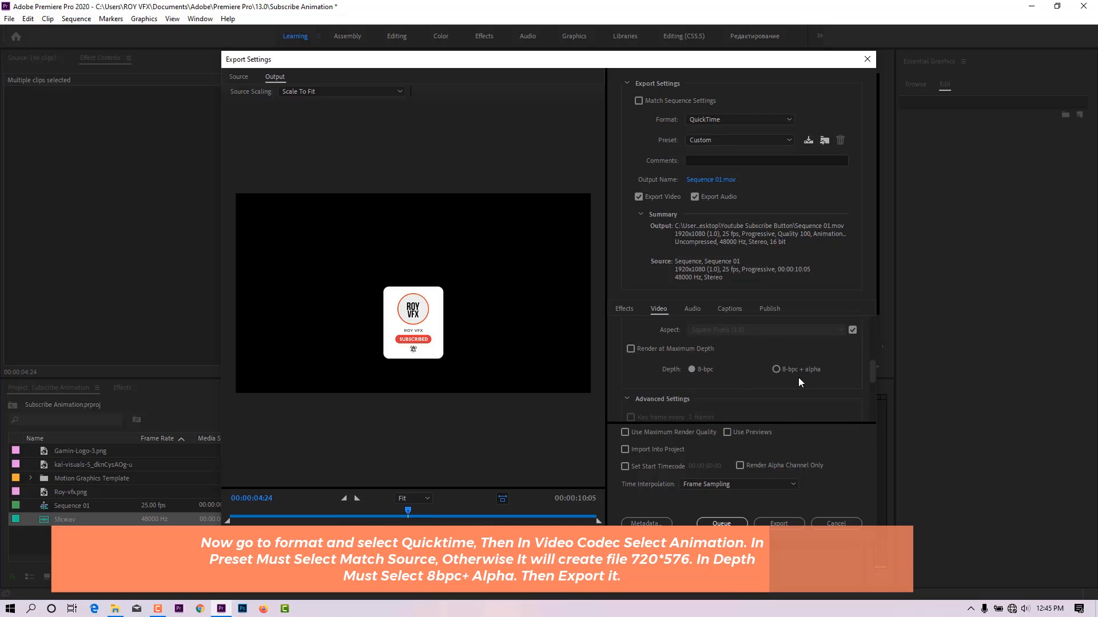
left_click(776, 370)
scroll(706, 394, "down", 1)
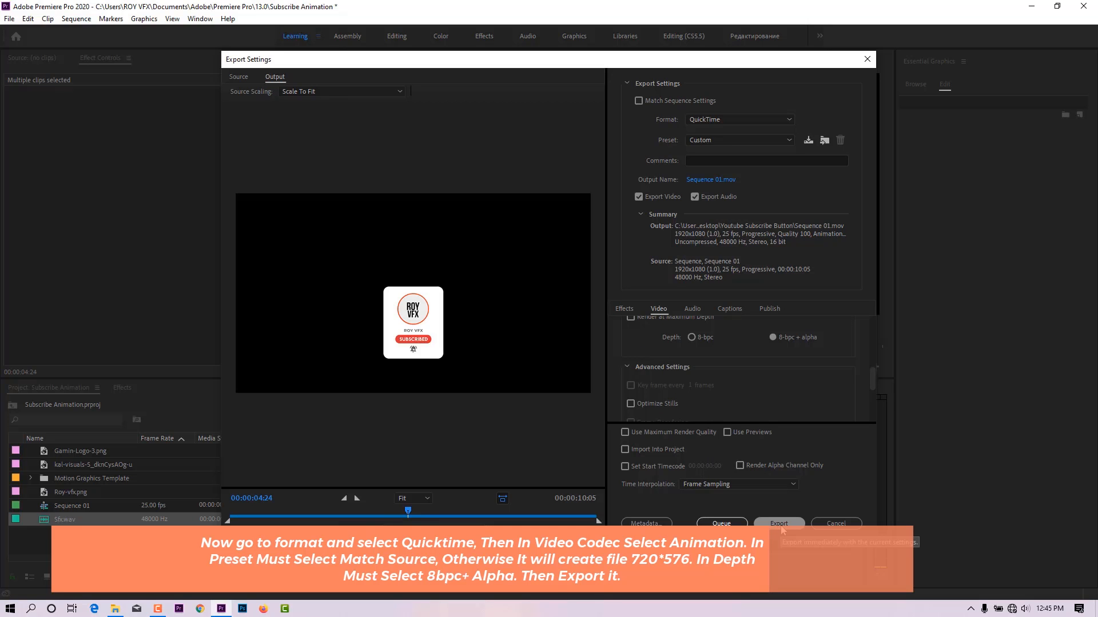
- Name the output file Sub Animation in the Youtube Subscribe Button folder and export it
left_click(710, 180)
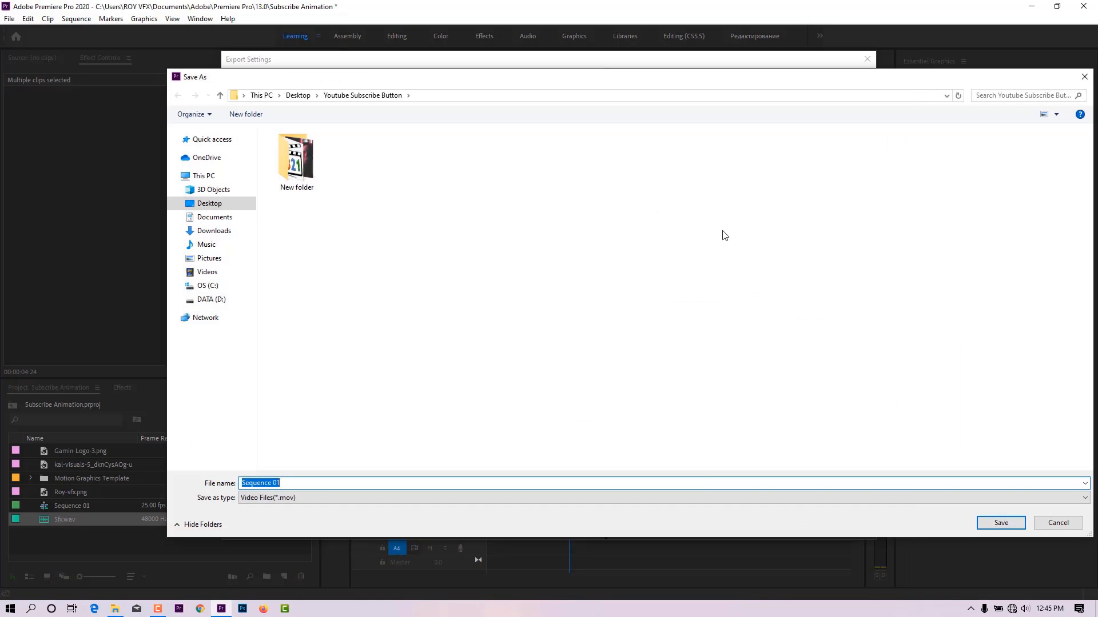
type("Sub Animation")
left_click(1000, 523)
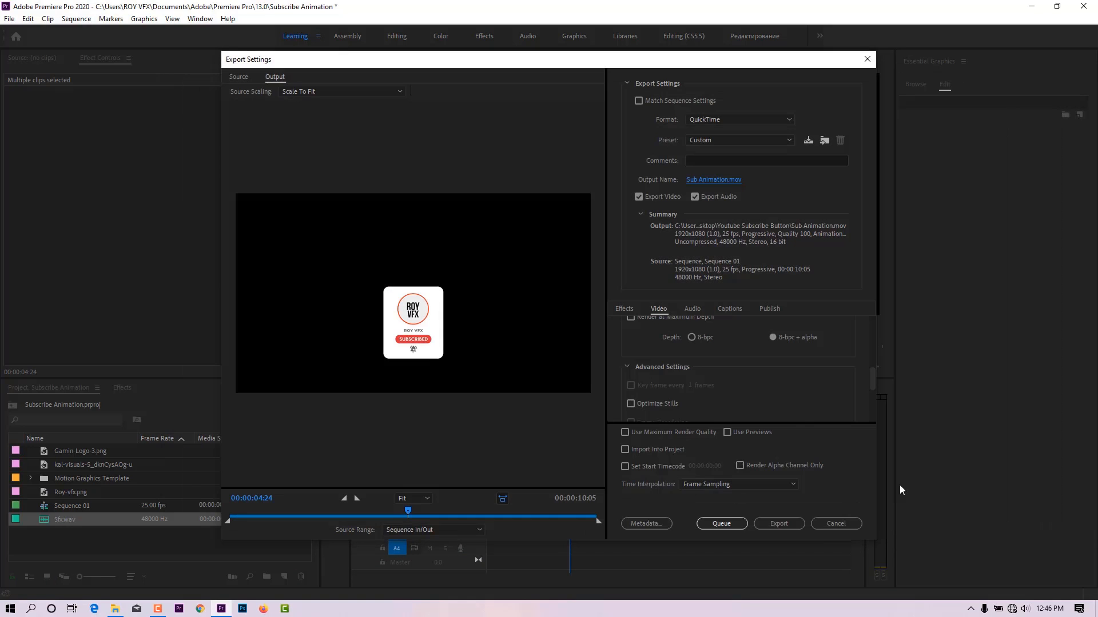
left_click(780, 526)
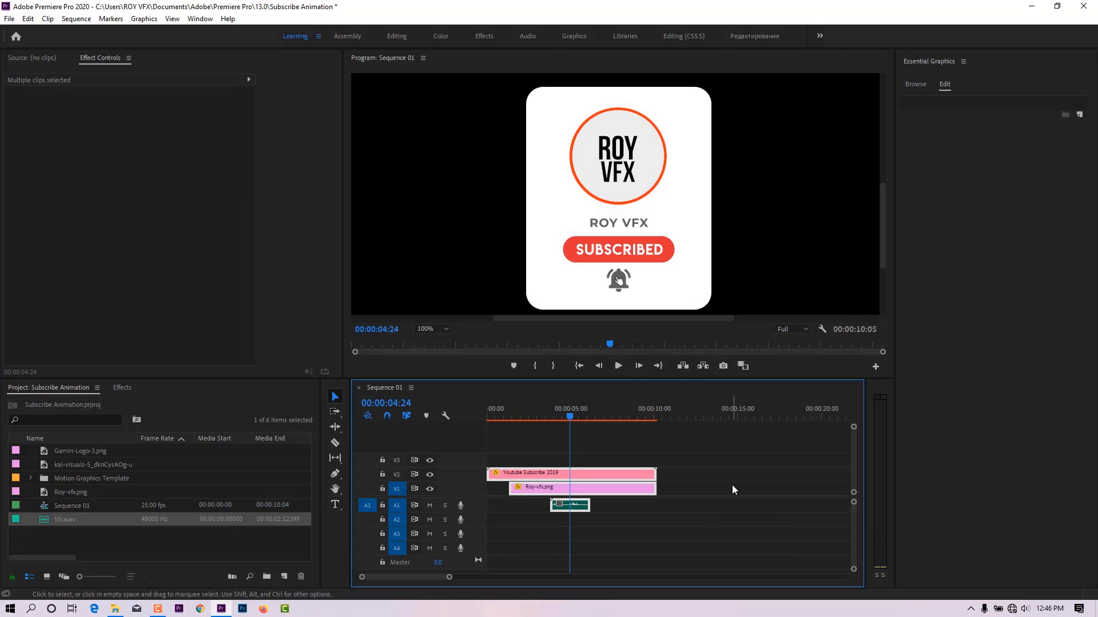
- Create a new sequence named Sequence 02 using the ARRI 1080p 30 preset
left_click(103, 534)
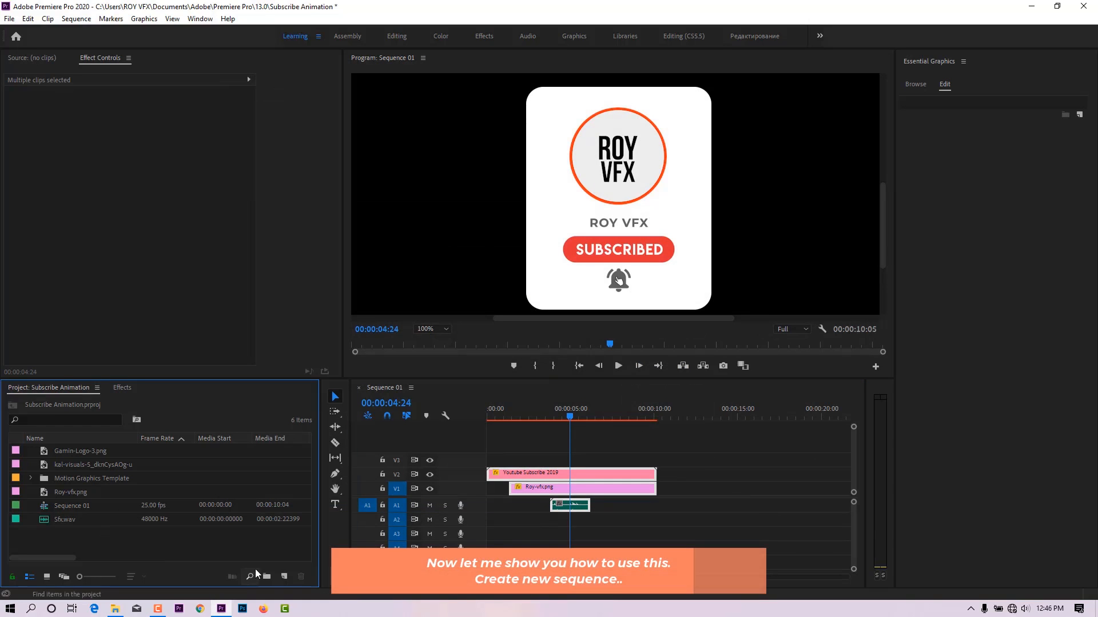
left_click(284, 576)
left_click(312, 440)
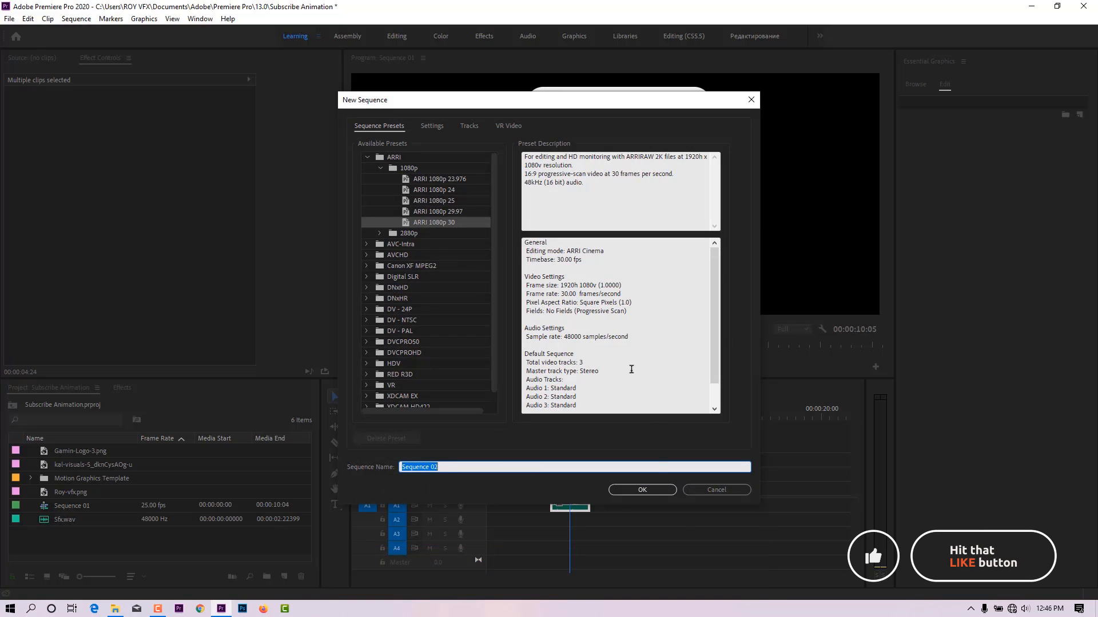
left_click(640, 489)
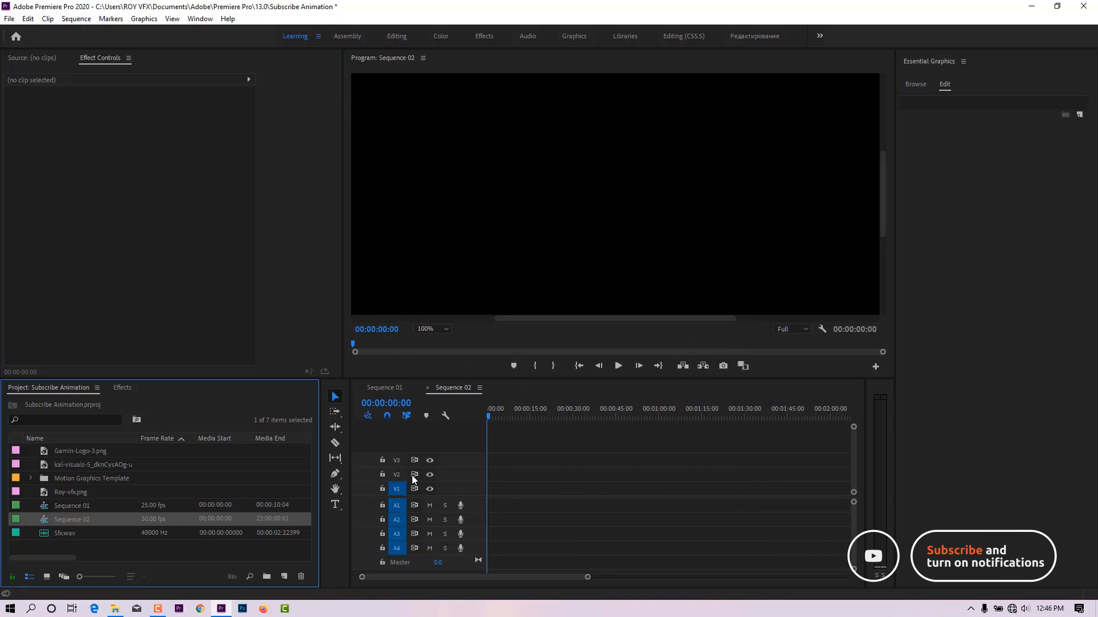
left_click(464, 393)
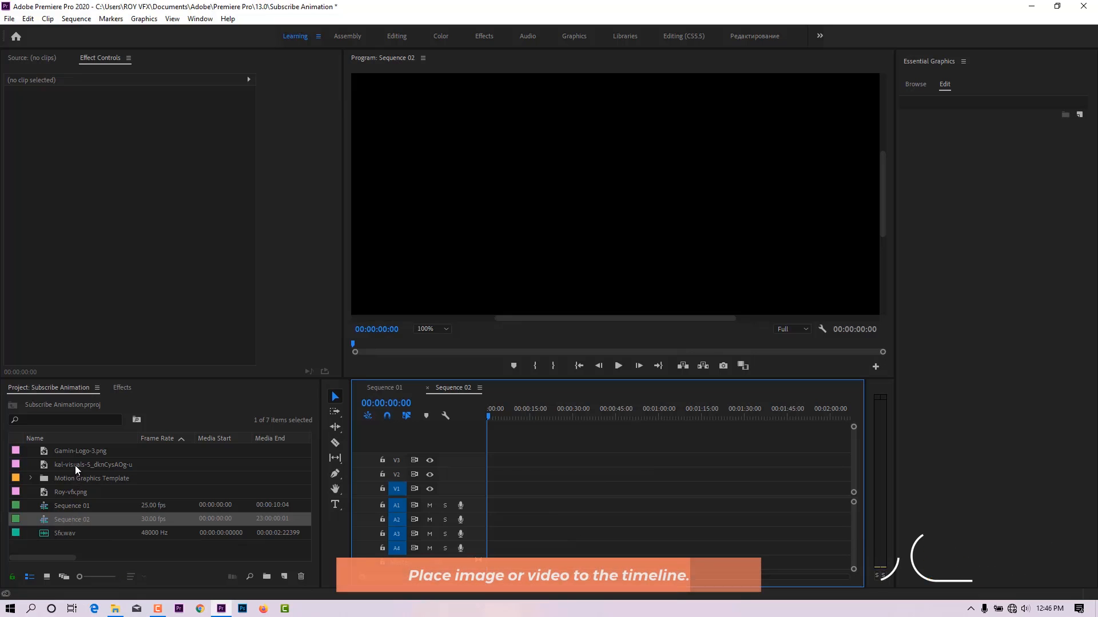
- Place the kal-visuals image on track V1 of Sequence 02, fit the program preview, and scale the image to 73
left_click_drag(75, 465, 580, 489)
left_click(543, 491)
left_click(430, 329)
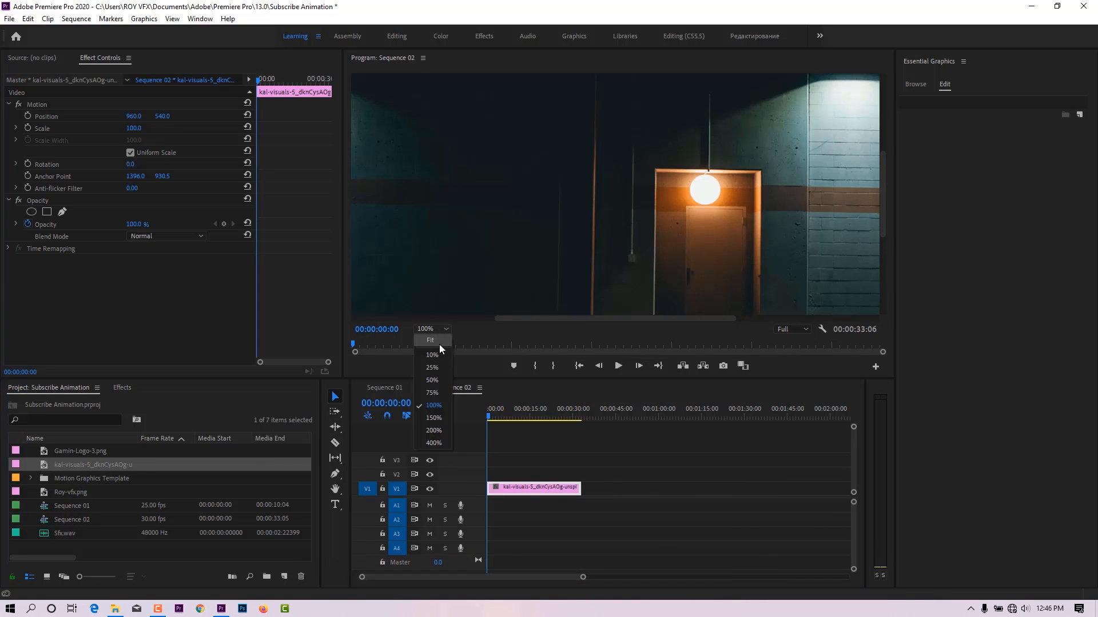
left_click(438, 341)
left_click(506, 484)
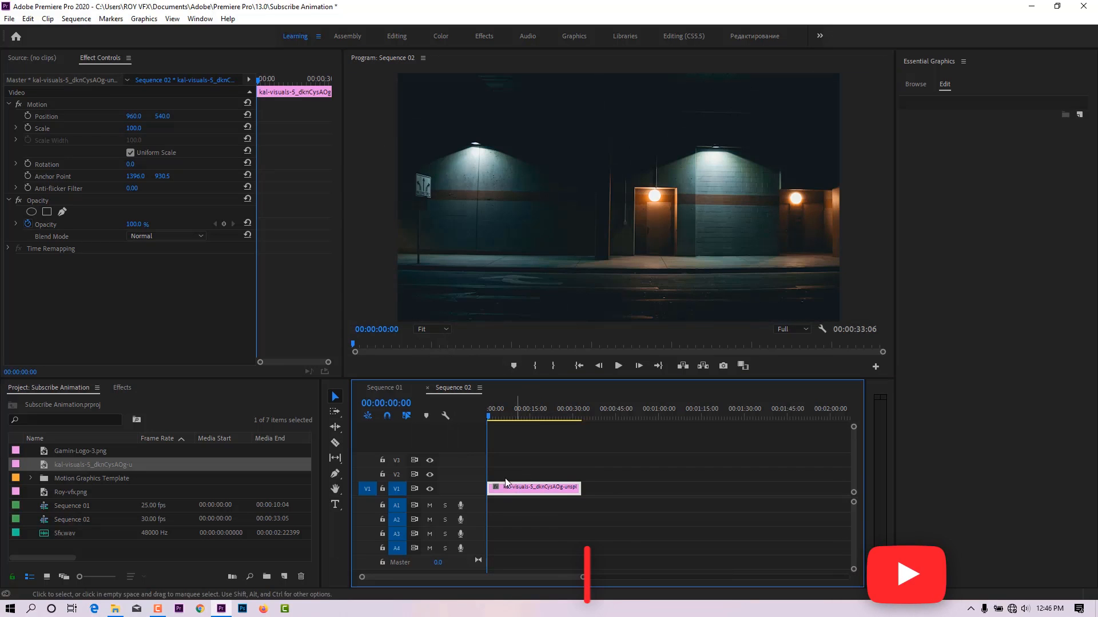
mouse_move(139, 129)
left_mouse_down()
mouse_move(116, 129)
mouse_move(125, 129)
left_mouse_up()
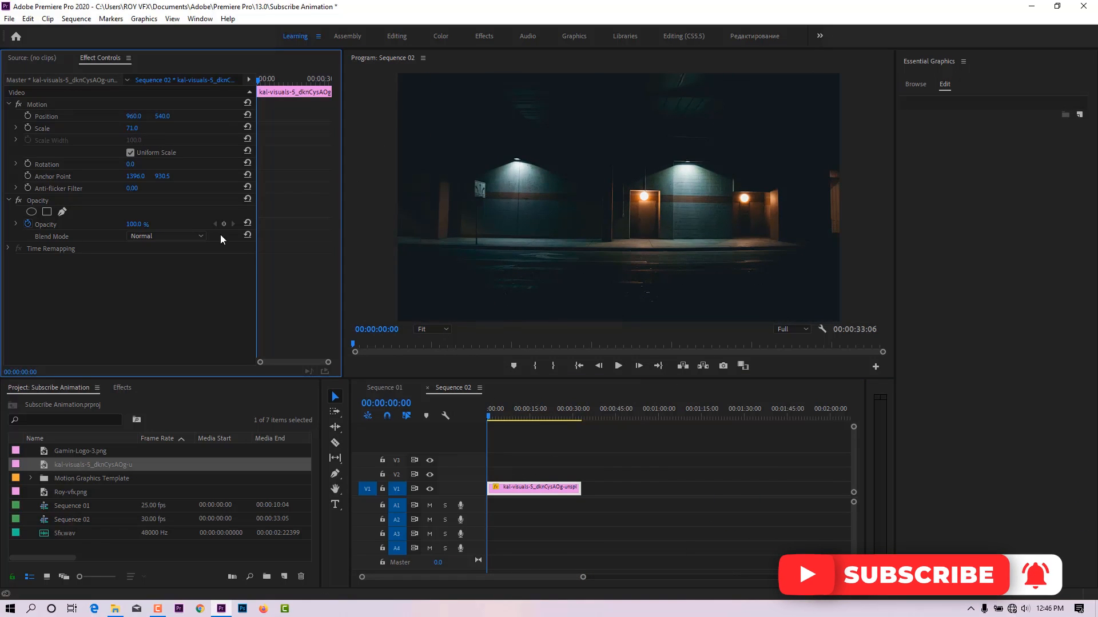
- Import the exported Sub Animation file and place it on track V2 above the background image, starting at about 8 seconds
key("ctrl+i")
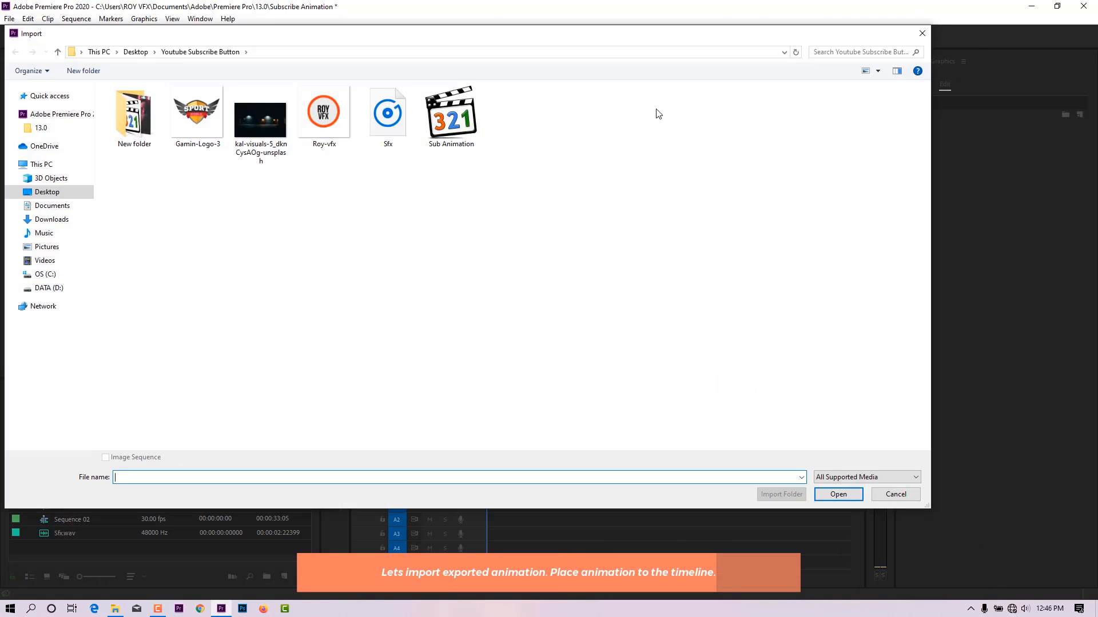
left_click(454, 127)
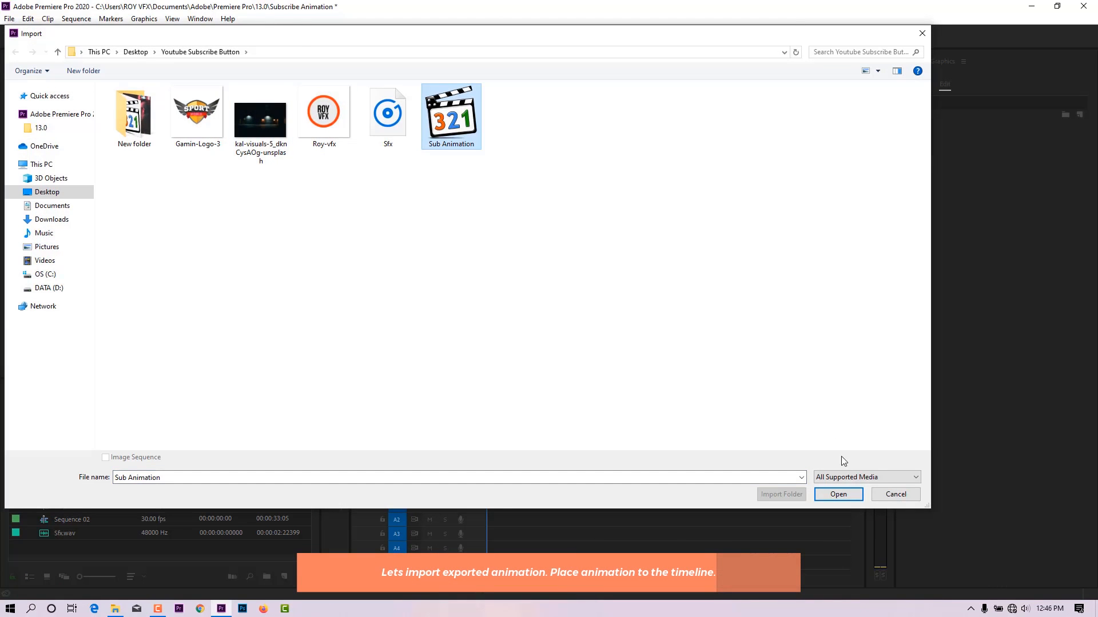
left_click(838, 494)
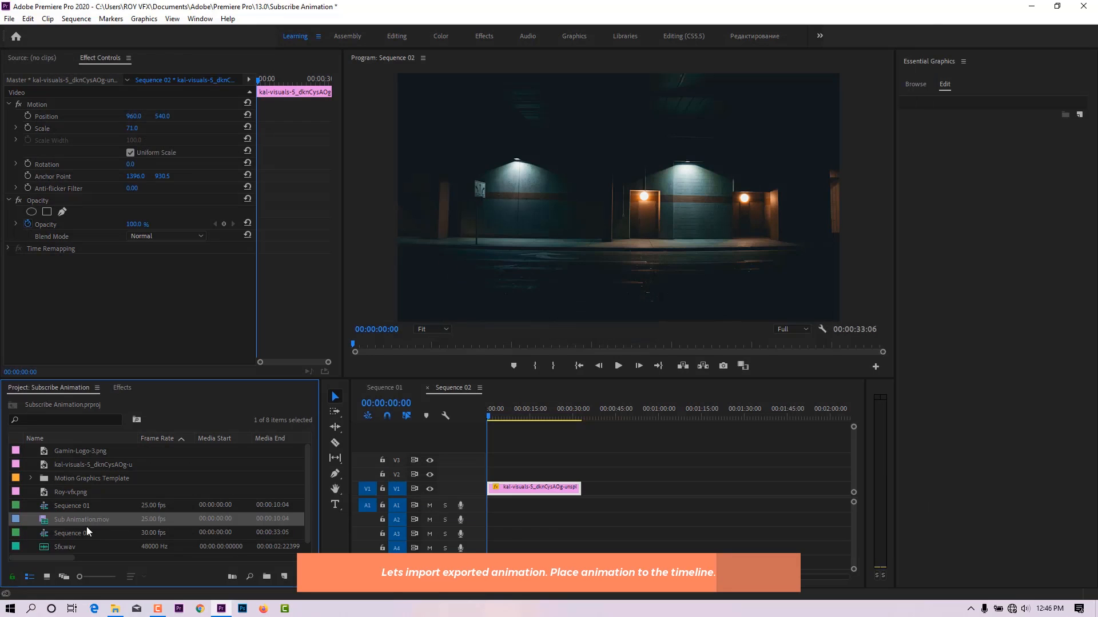
left_click_drag(73, 522, 518, 473)
- Play Sequence 02 from about 7 seconds to preview the subscribe animation over the image, stopping at 15 seconds
mouse_move(494, 419)
left_mouse_down()
mouse_move(527, 427)
mouse_move(506, 432)
left_mouse_up()
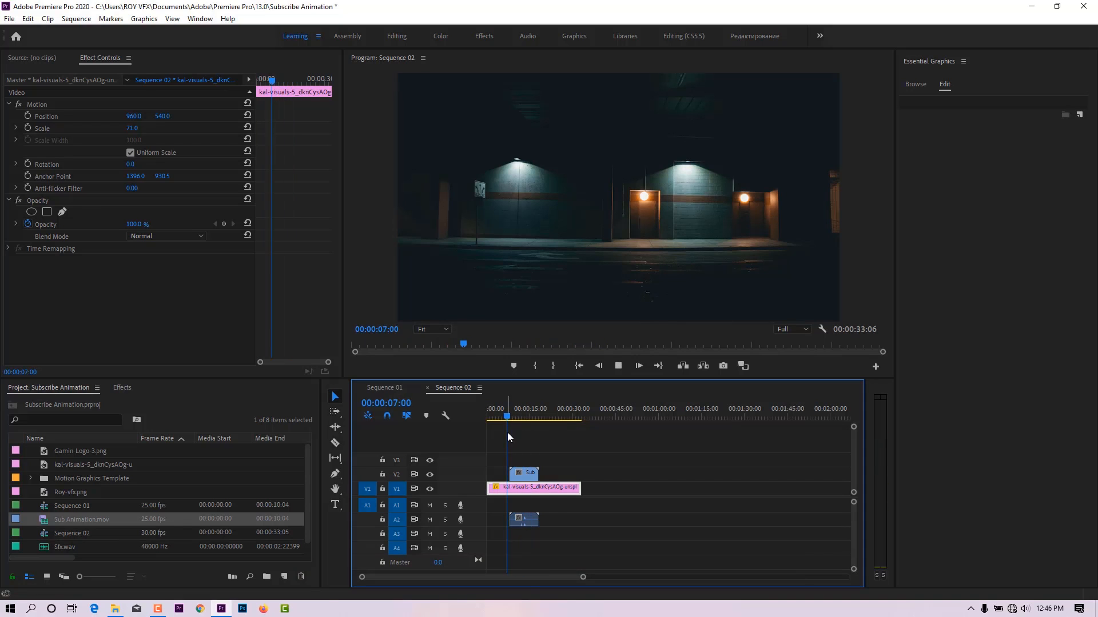
key("space")
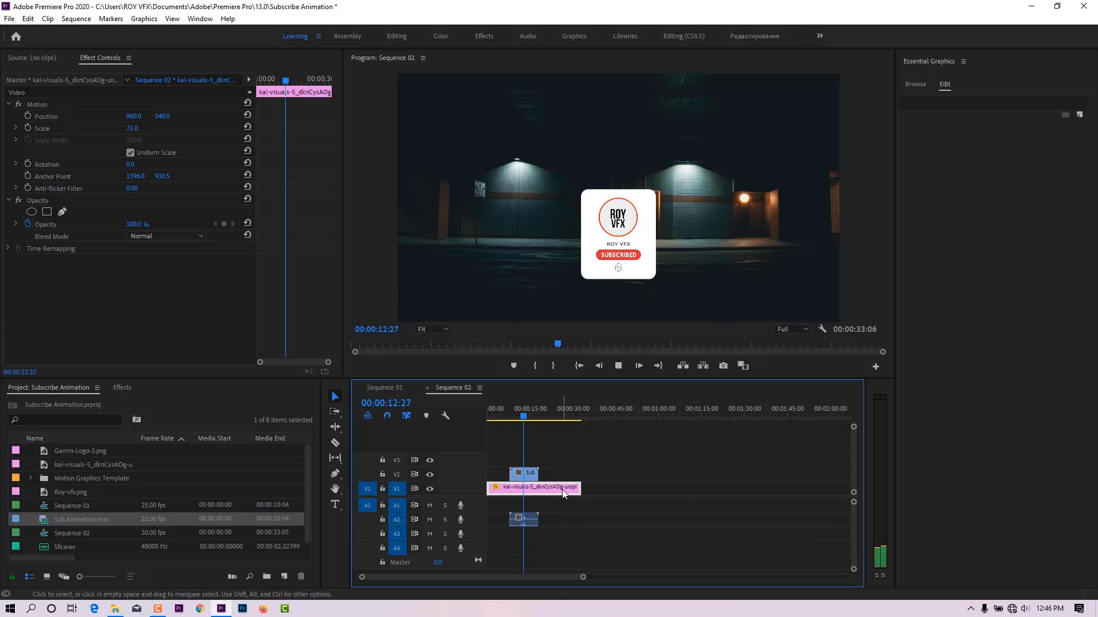
left_click(529, 416)
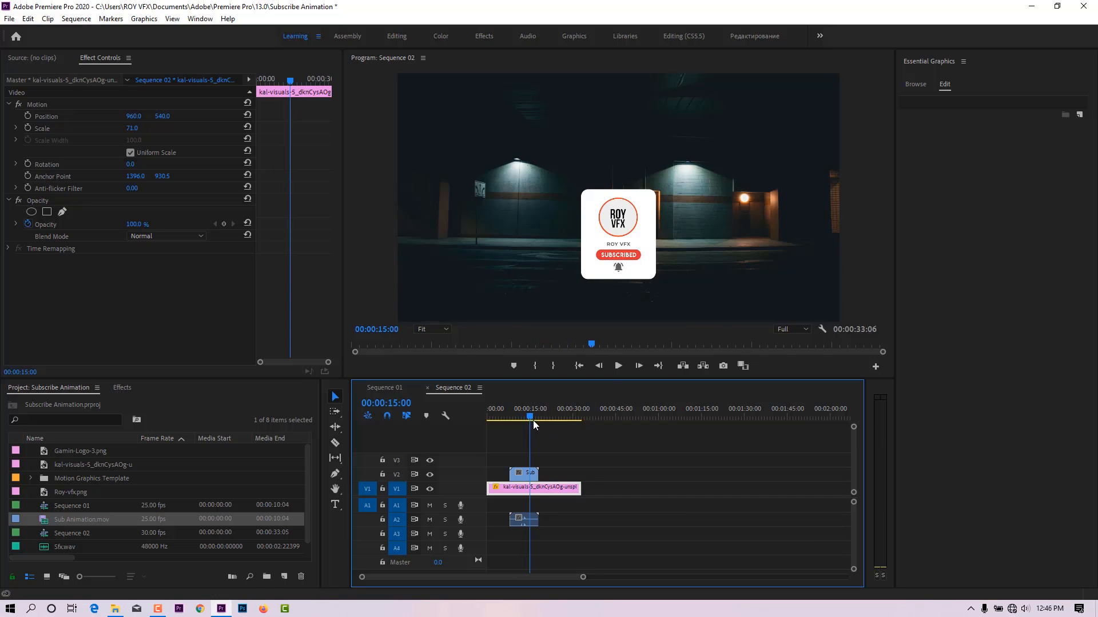
- Scale the Sub Animation clip to 66, move it to position 1644, 775, and check its playback near the clip's end
left_click(531, 474)
left_click_drag(134, 129, 297, 118)
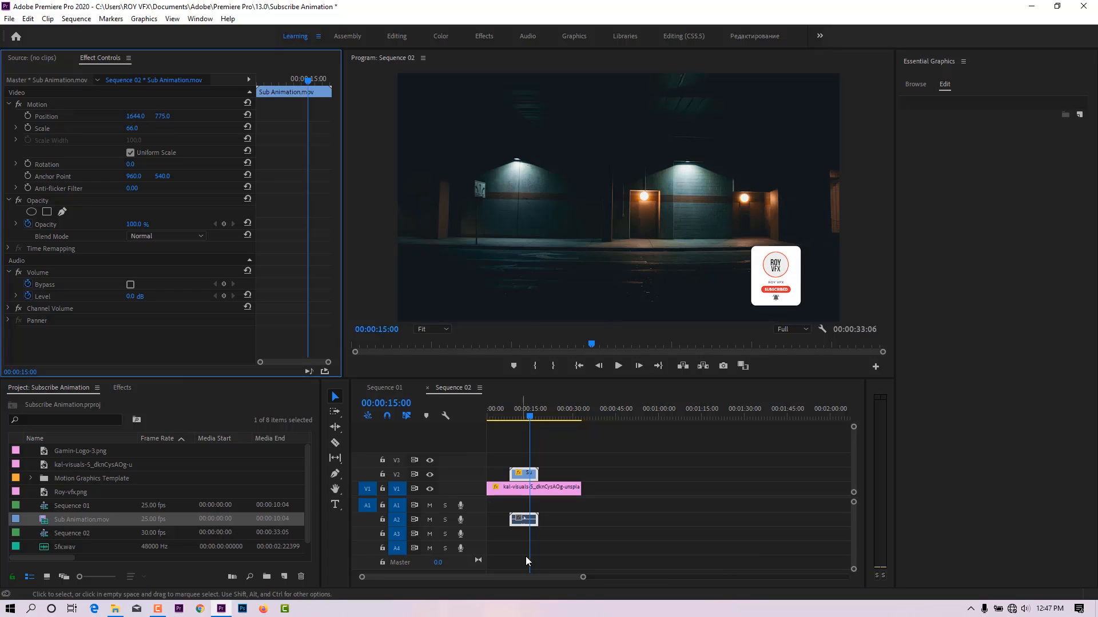
mouse_move(529, 417)
left_mouse_down()
mouse_move(517, 417)
mouse_move(536, 420)
left_mouse_up()
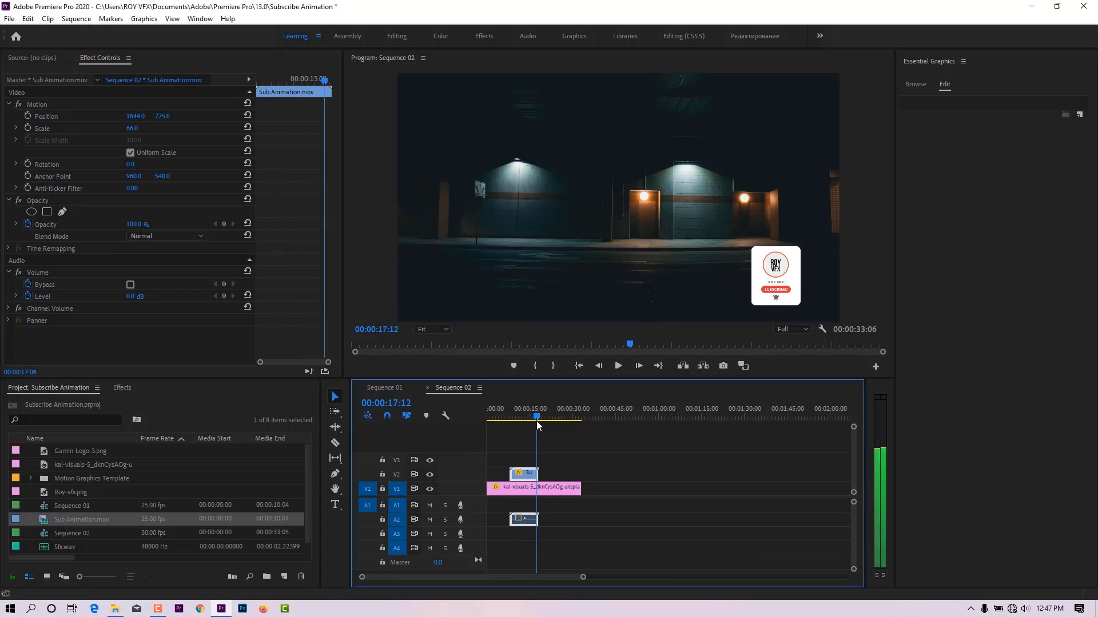
left_click(553, 450)
- In Sequence 01, delete the Roy-vfx.png clip from track V1 and put Gamin-Logo-3.png there instead
left_click(384, 388)
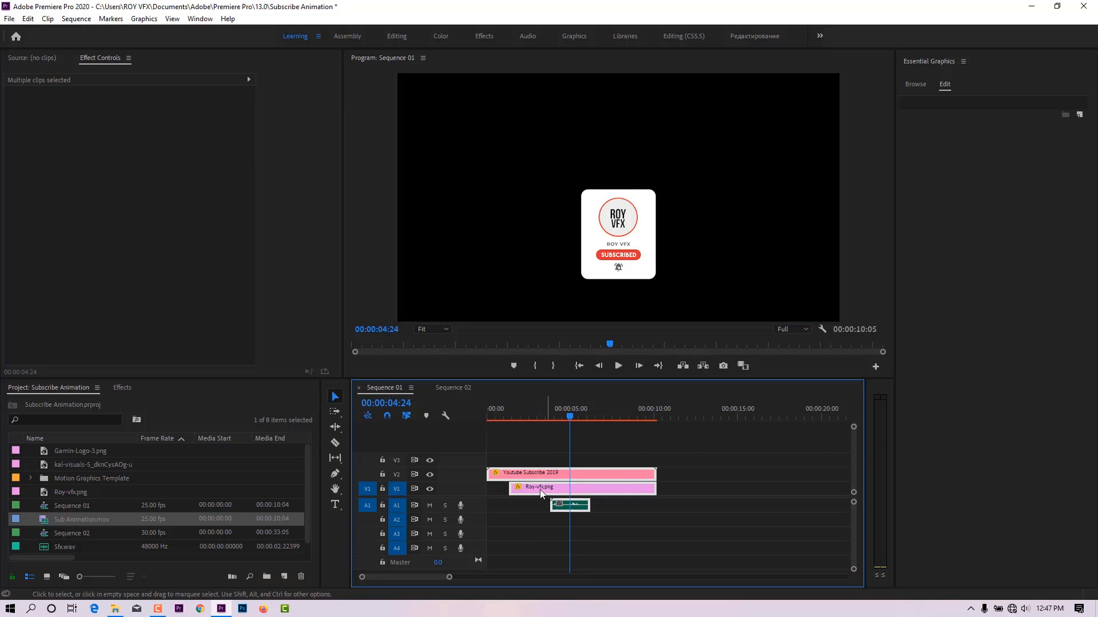
left_click(643, 519)
left_click(581, 492)
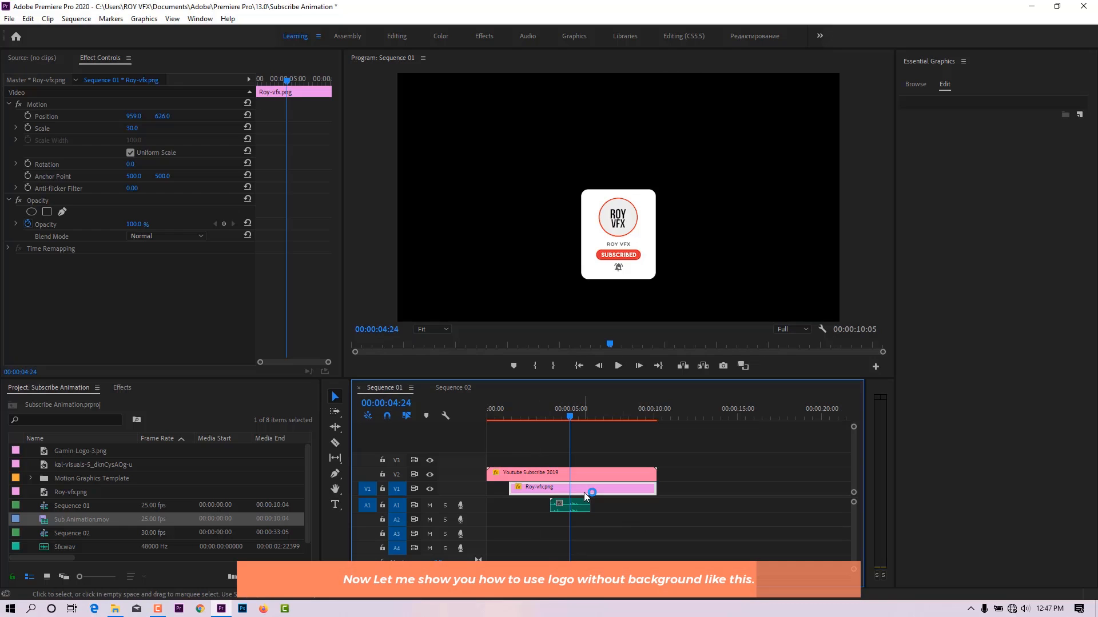
key("Delete")
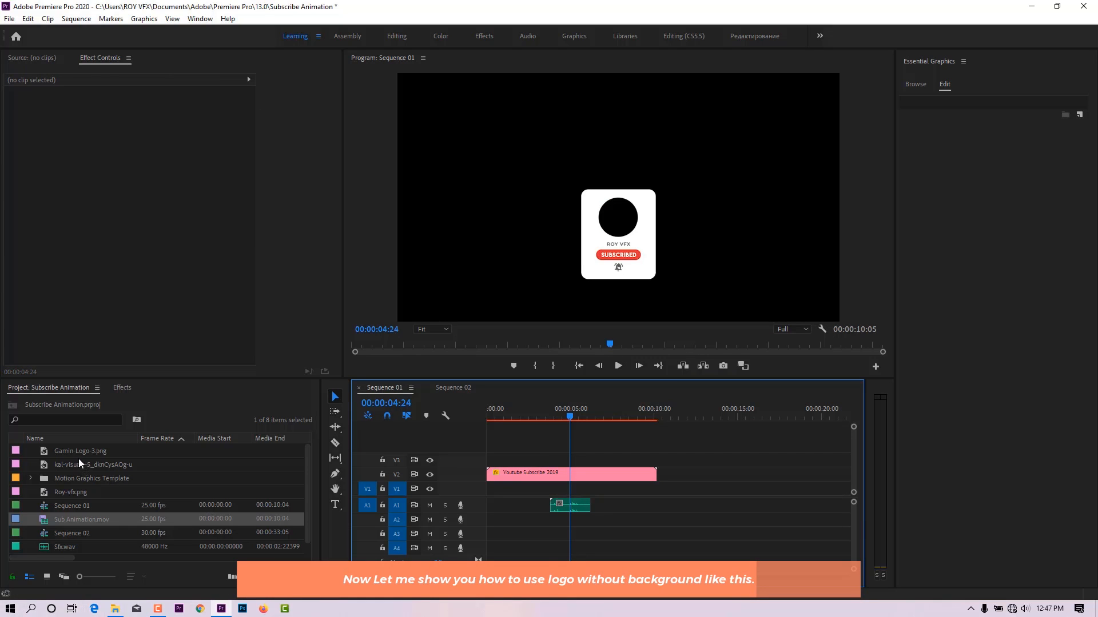
left_click_drag(78, 456, 544, 493)
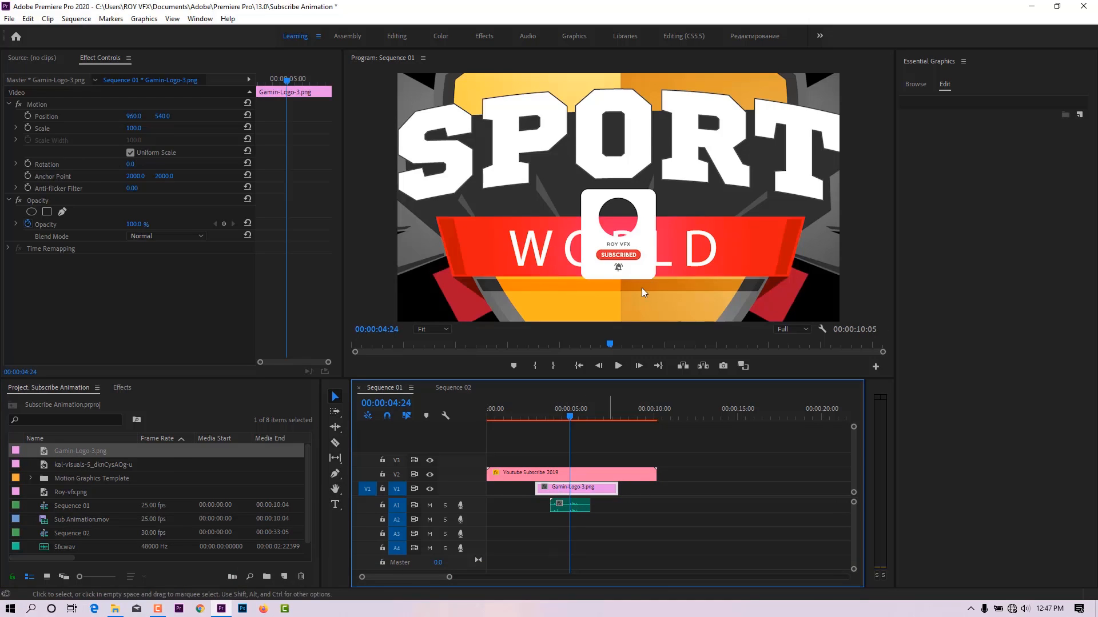
- Scale the Gamin-Logo-3.png clip down to 8 and set its vertical position to 625, inside the card's circular opening
left_click_drag(134, 129, 95, 129)
left_click(137, 129)
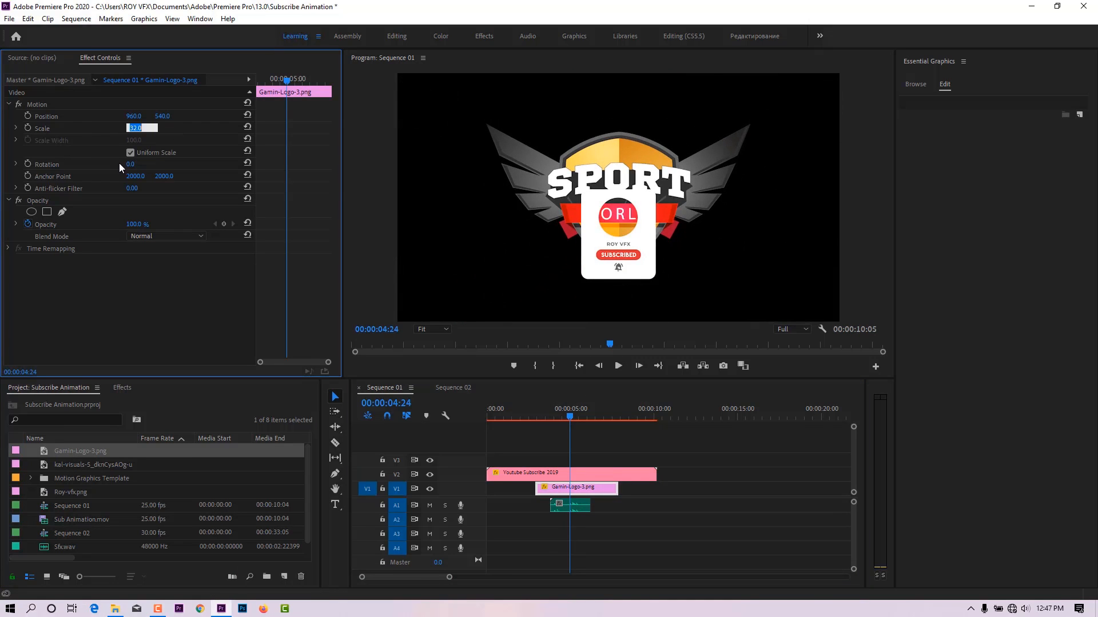
type("9")
key("Return")
left_click(134, 129)
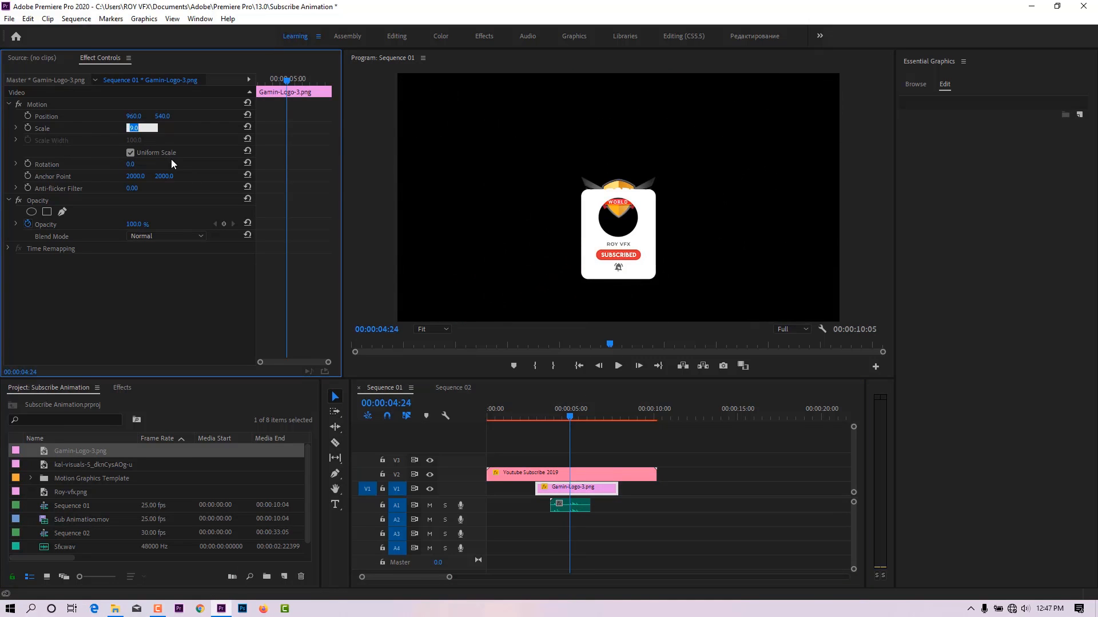
type("8")
key("Return")
left_click_drag(162, 117, 211, 117)
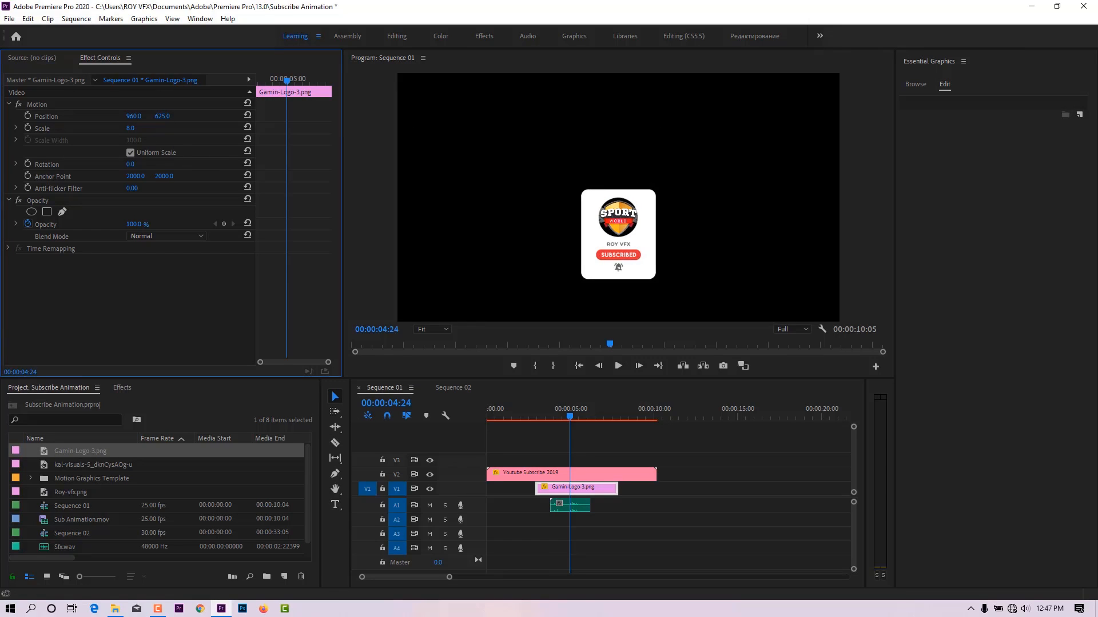
- Reduce the sport logo's scale to 4 so the whole logo fits within the card's circle
left_click(131, 129)
type("6")
key("Return")
left_click(131, 128)
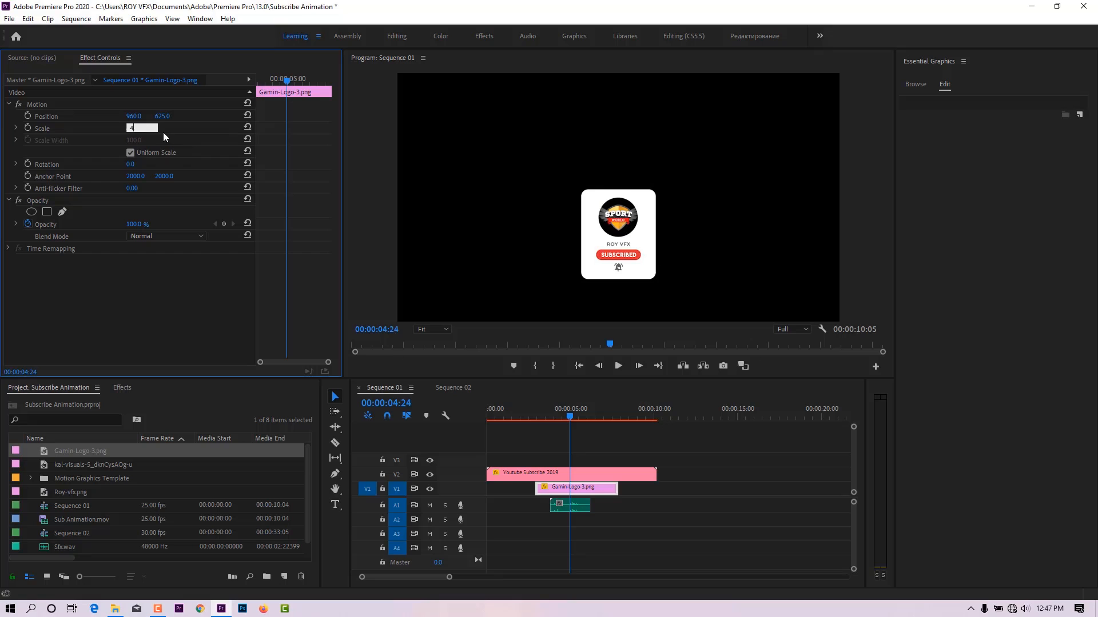
type("4")
key("Return")
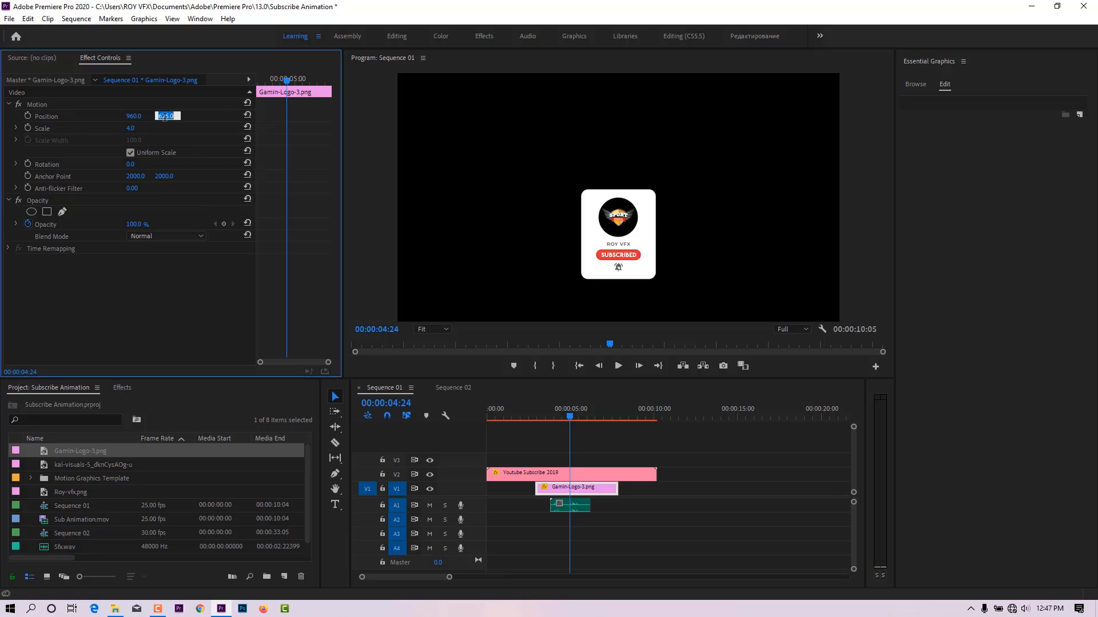
left_click(616, 270)
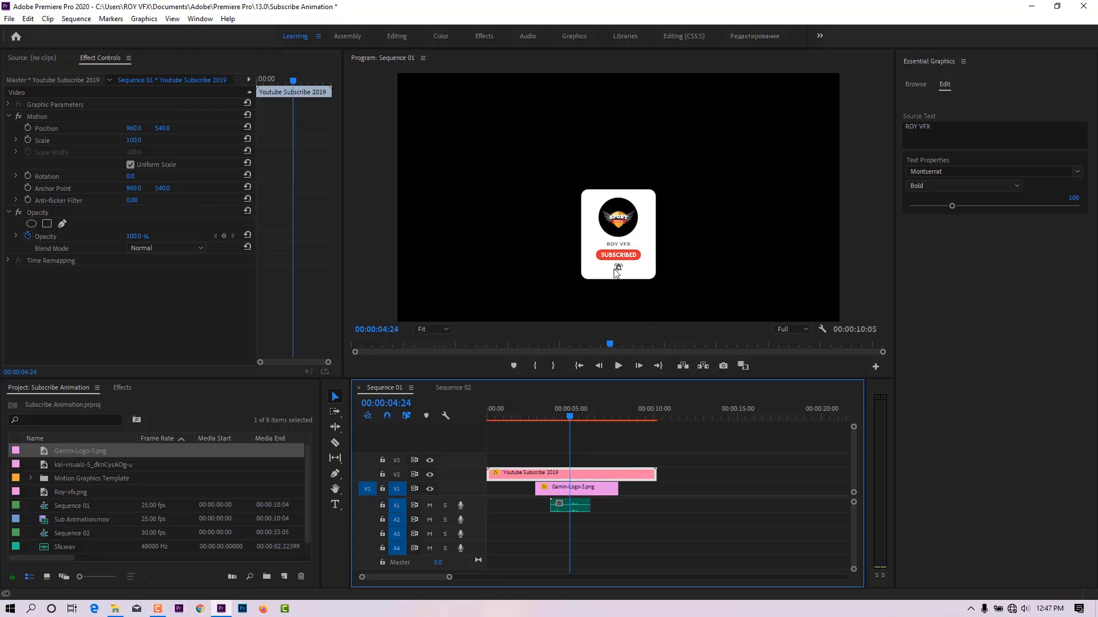
- Draw a perfect circle with the Ellipse tool in the empty area beside the subscribe card
left_click(544, 462)
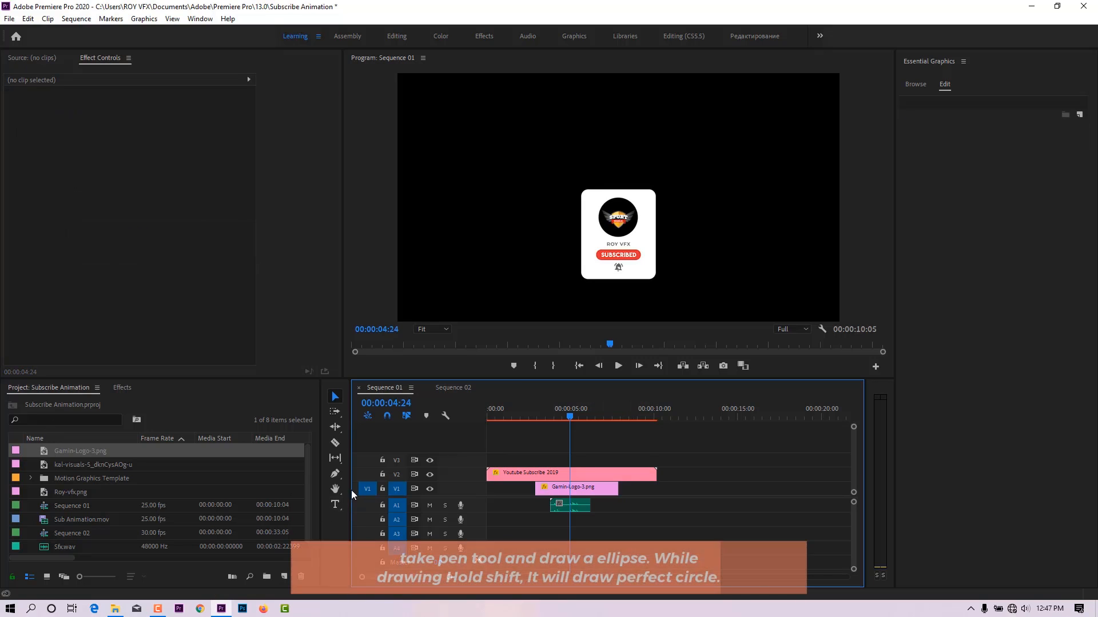
left_click(335, 474)
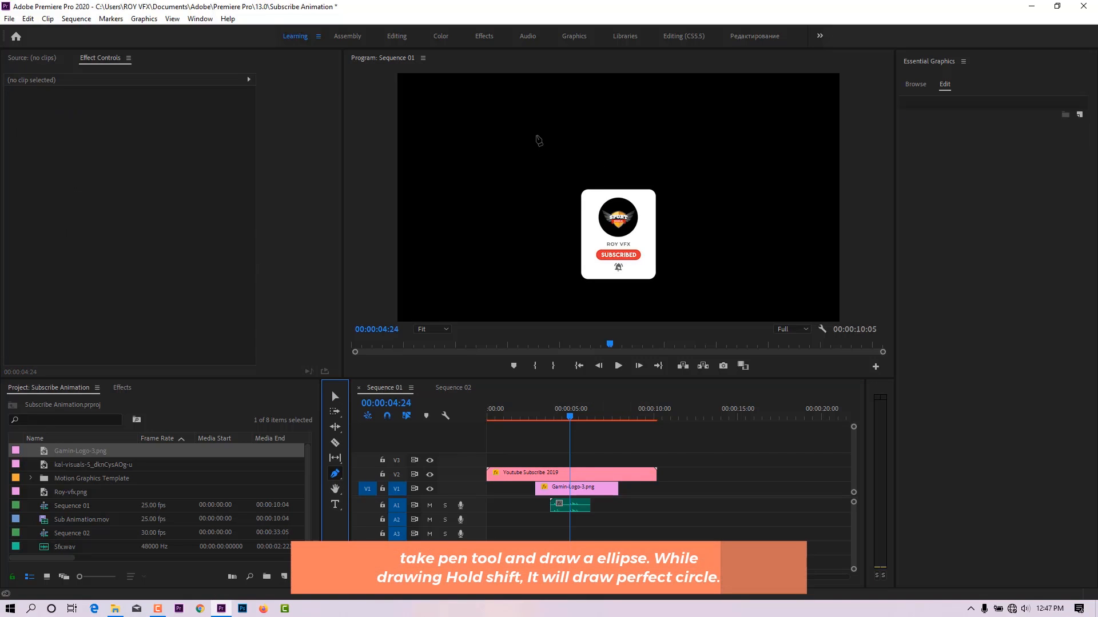
left_click(335, 475)
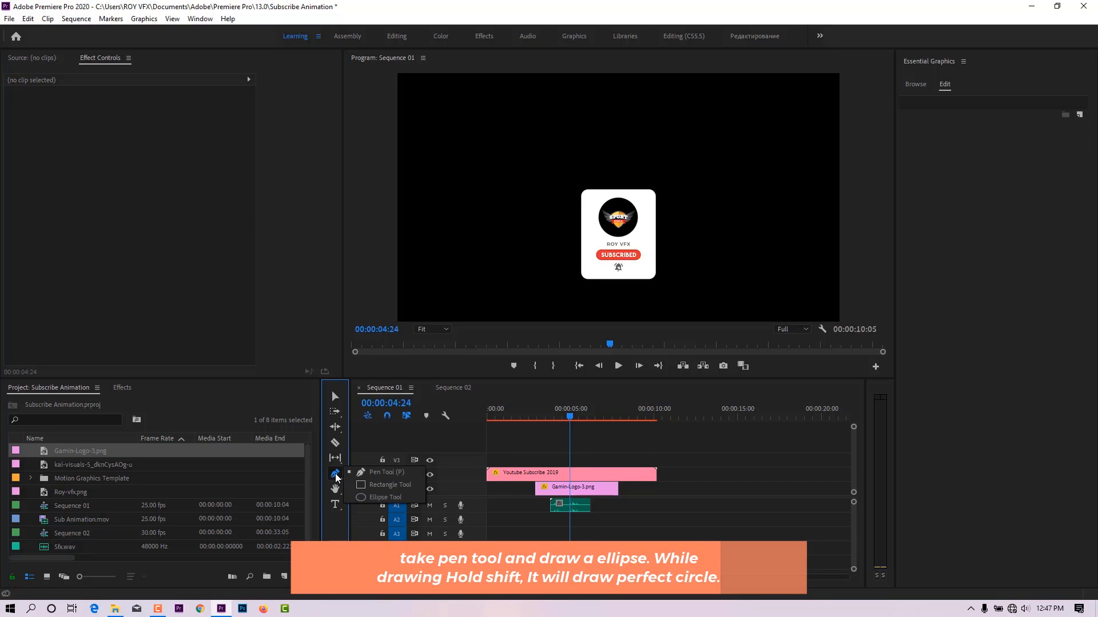
left_click(385, 498)
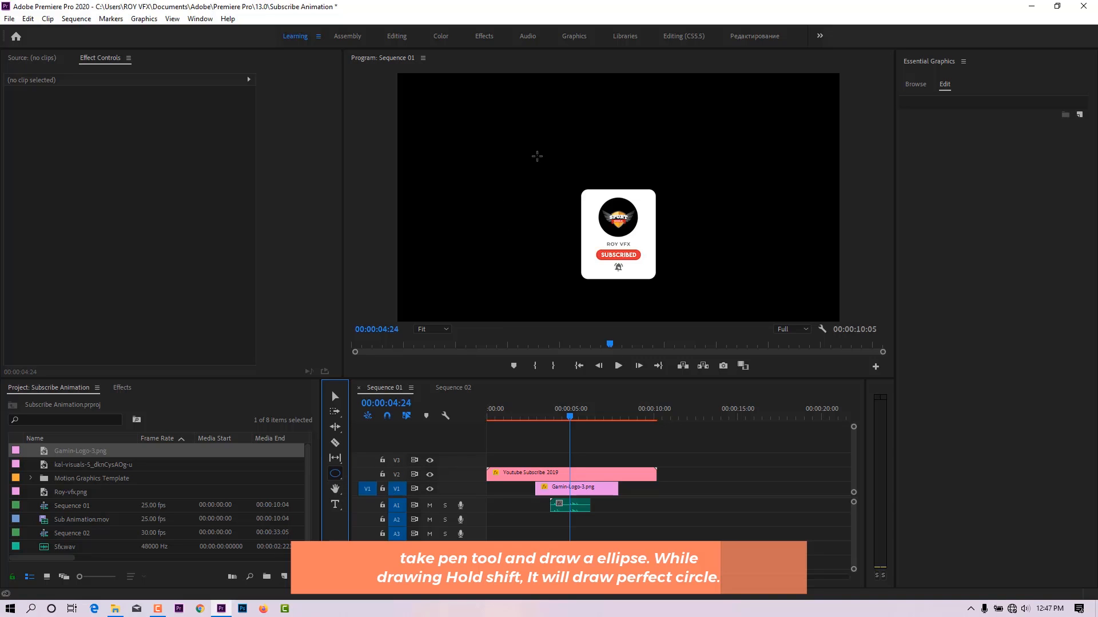
left_click_drag(496, 142, 555, 199)
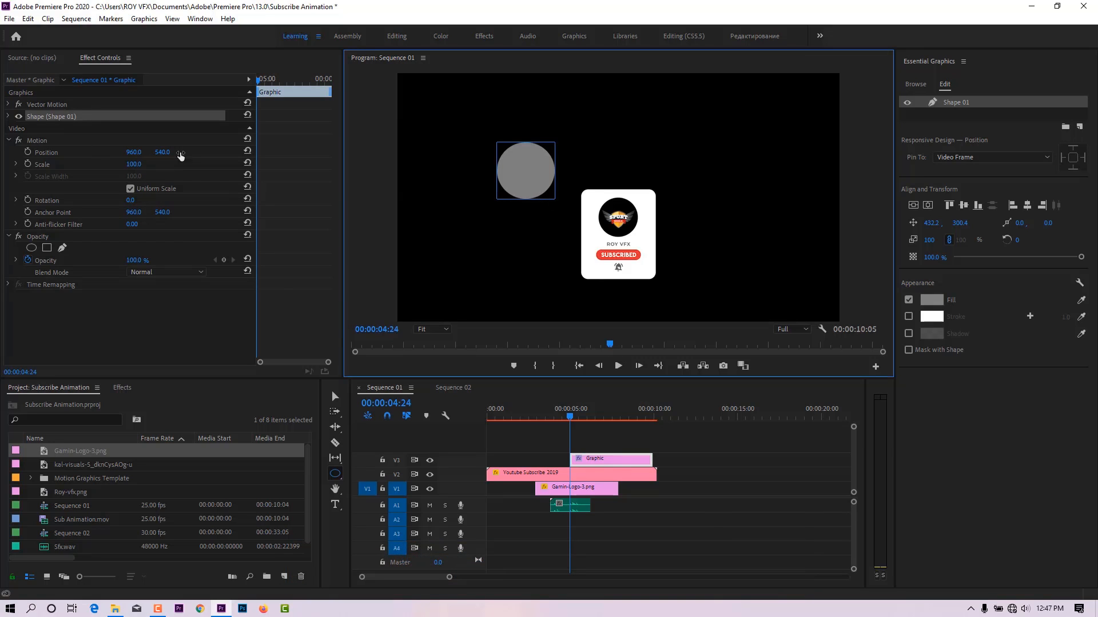
- Move the circle's Graphic clip and the Gamin-Logo-3.png clip past the template's end, on V3 and V2, and view them at 00:00:13:24
left_click(607, 464)
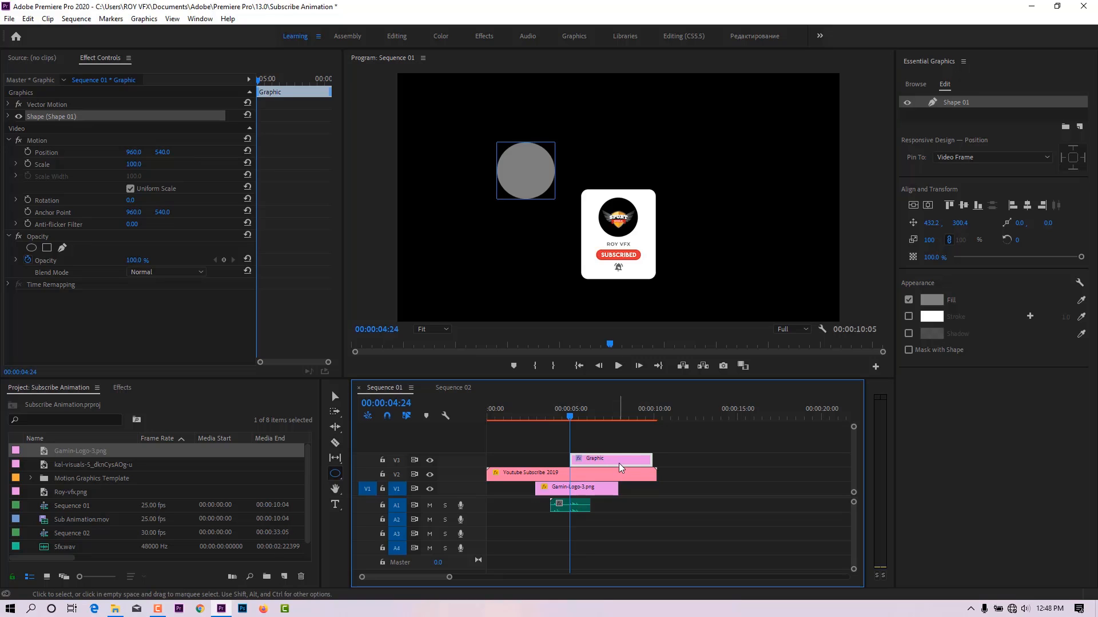
left_click_drag(621, 468, 741, 465)
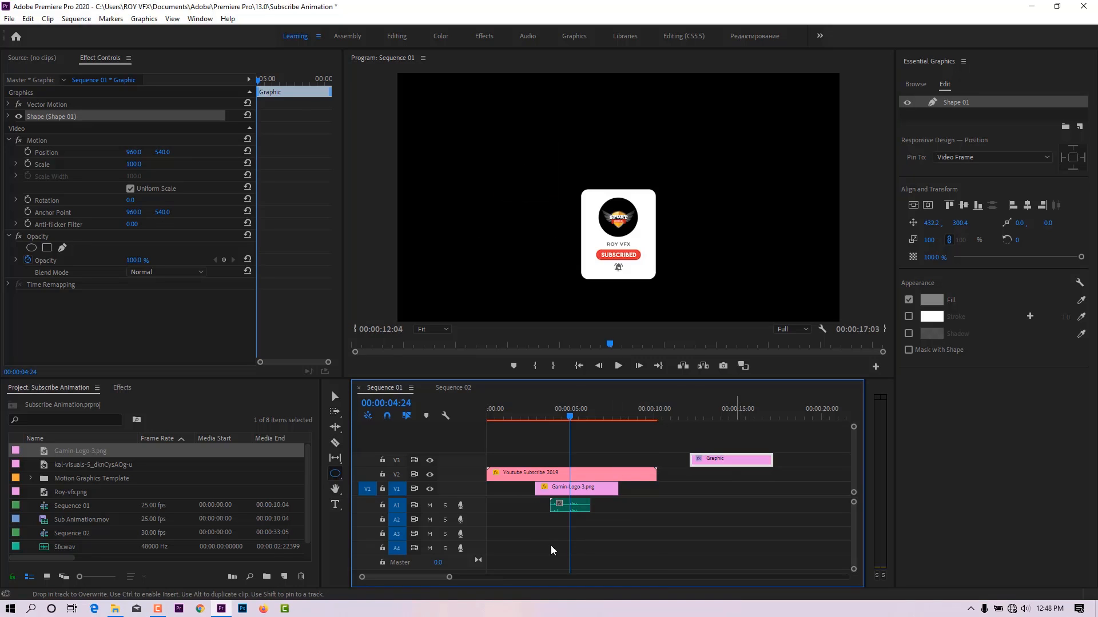
left_click_drag(572, 488, 713, 476)
left_click_drag(570, 417, 721, 458)
left_click(730, 463)
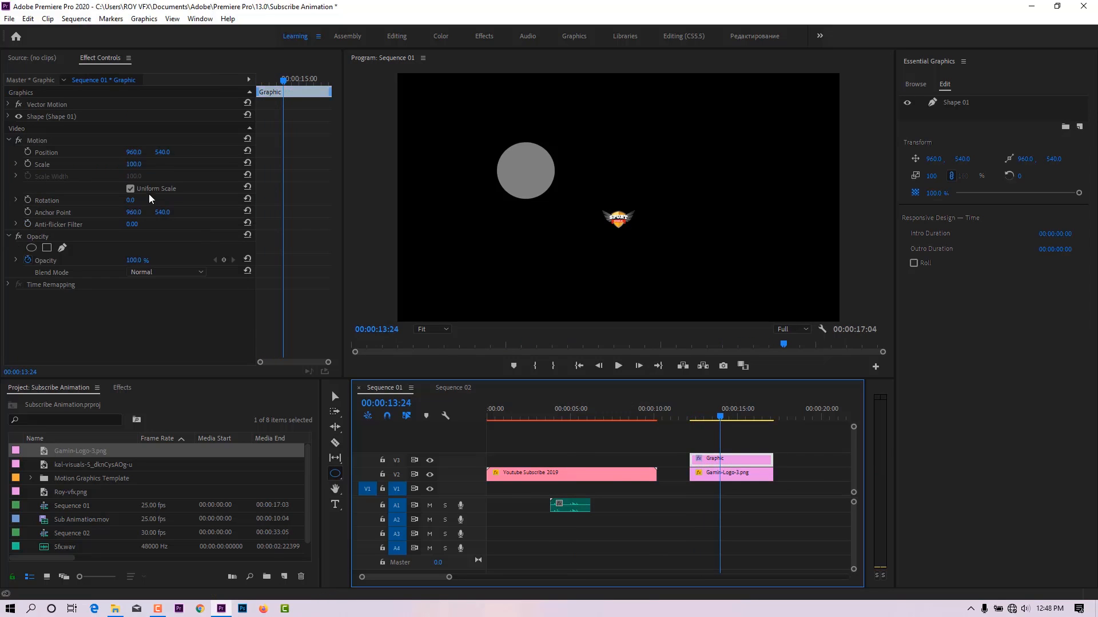
- Put Gamin-Logo-3.png on V4 above the Graphic clip and move the circle to position 1362, 740, behind the logo
left_click_drag(134, 152, 211, 152)
left_click_drag(725, 474, 726, 446)
left_click(726, 461)
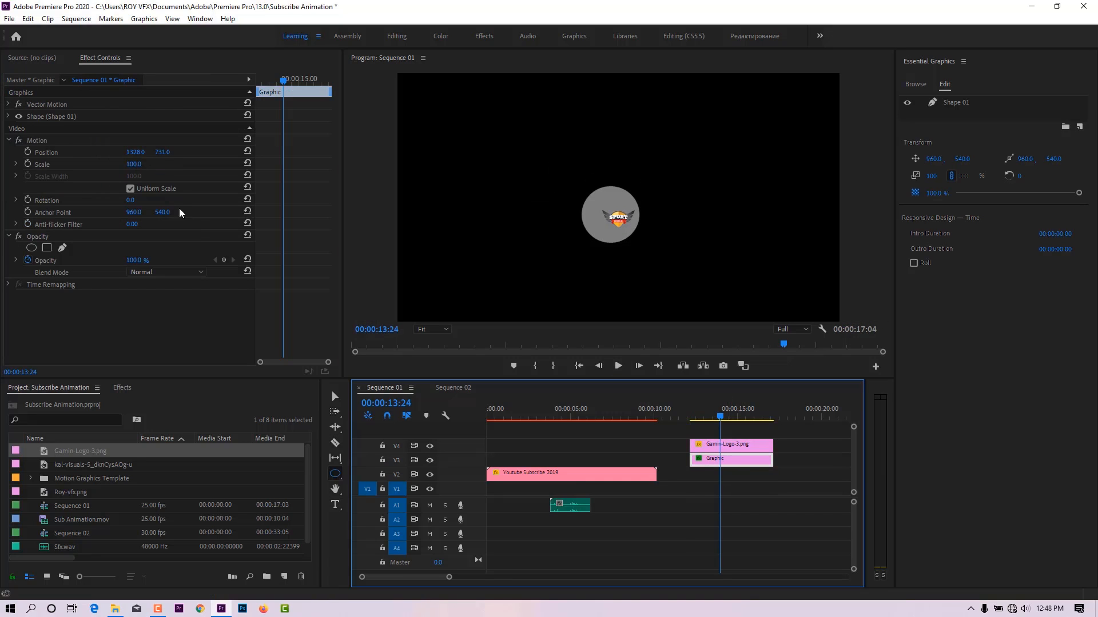
left_click_drag(136, 152, 168, 152)
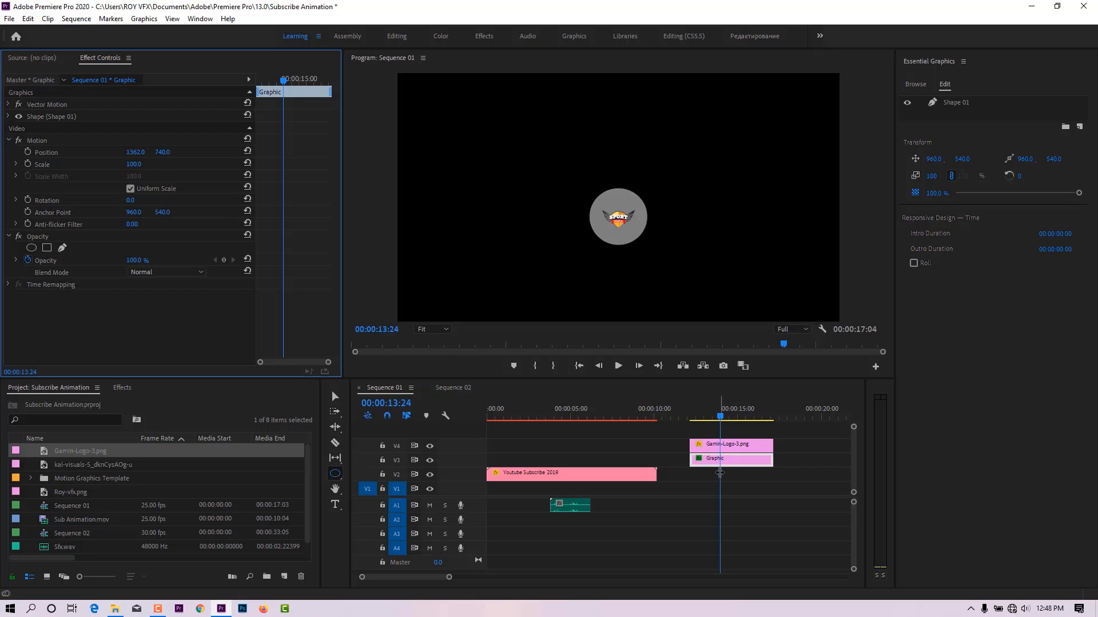
- Scale the circle down to 65 and reposition it to about 1217, 695 so it stays centred behind the logo
left_click_drag(133, 164, 45, 152)
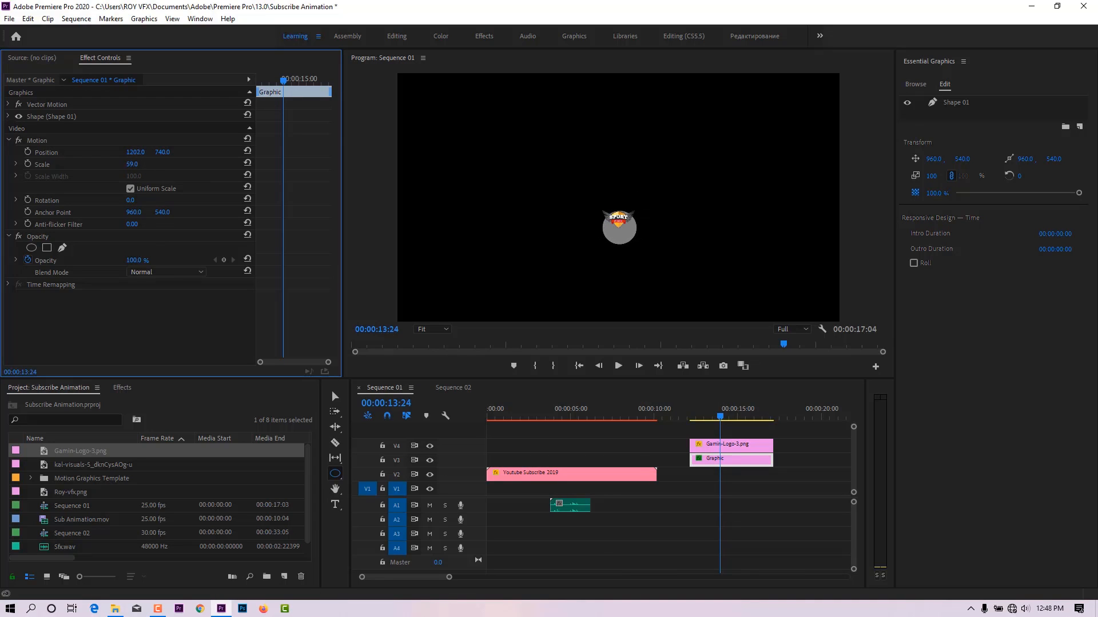
left_click_drag(164, 153, 133, 152)
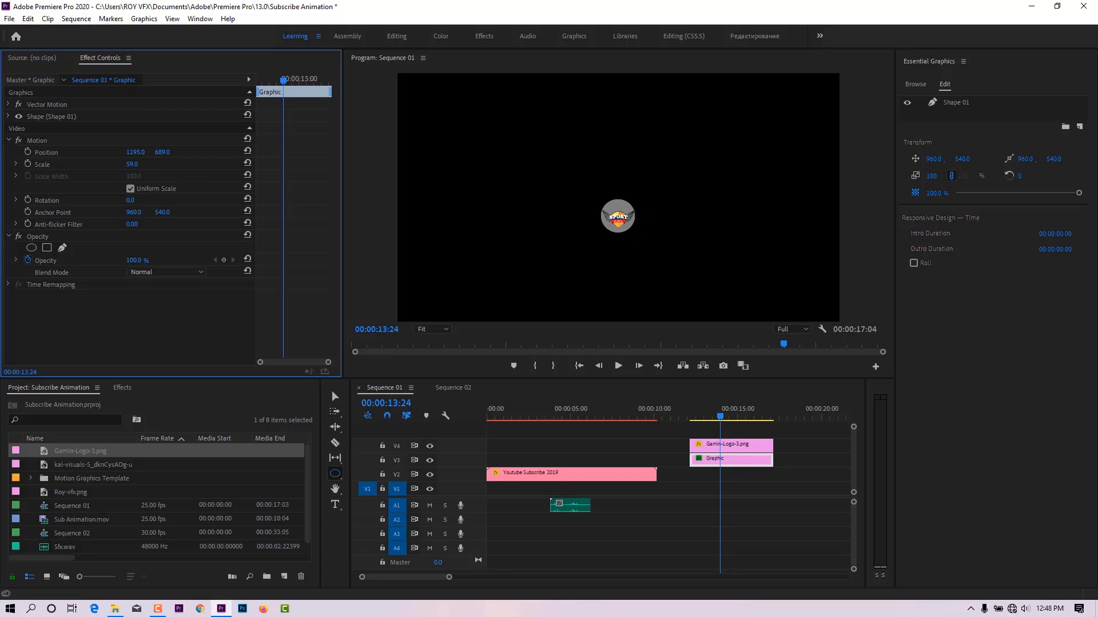
left_click(133, 164)
type("60")
key("Return")
left_click(131, 165)
type("65")
key("Return")
left_click_drag(135, 152, 165, 152)
- Move Youtube Subscribe 2019 to V3, place the logo and circle clips under it on V2 and V1, and extend them to about 1 second
left_click_drag(789, 445, 738, 465)
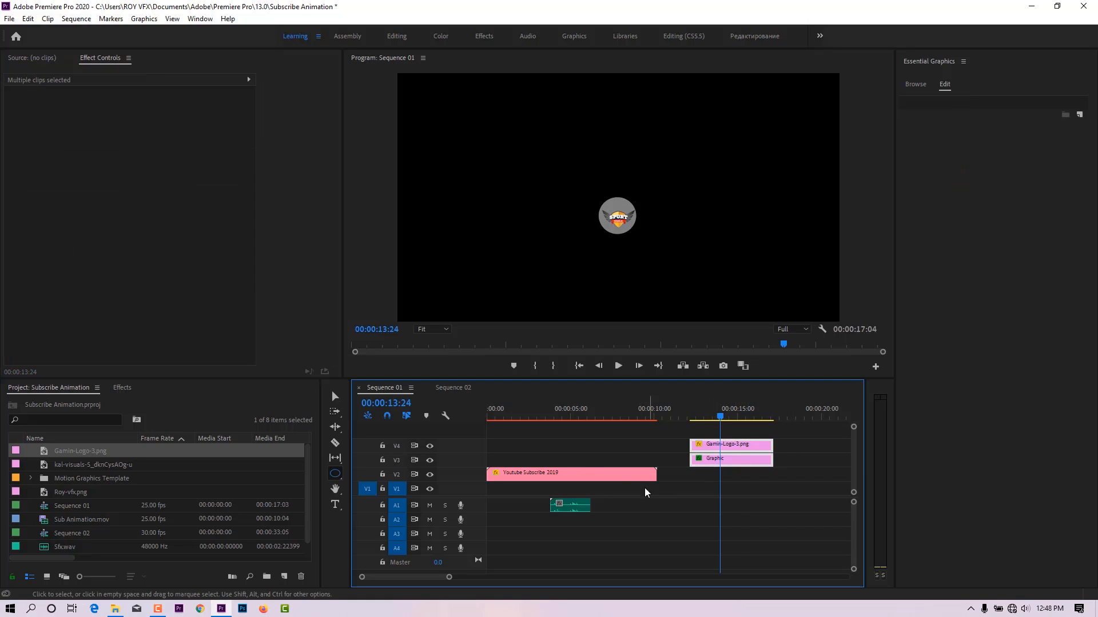
left_click_drag(581, 473, 582, 461)
left_click_drag(795, 443, 737, 467)
left_click_drag(719, 459, 656, 477)
left_click_drag(655, 417, 560, 439)
left_click(672, 492)
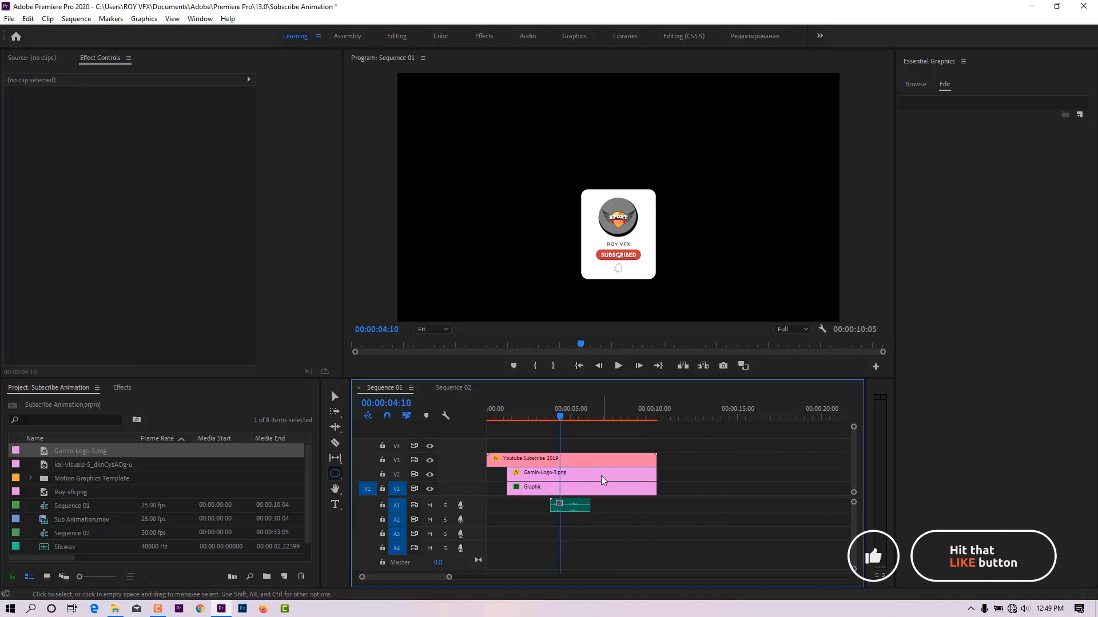
- Set the circle graphic's scale to 70 and its position to 1242, 710 to cover the card's circular opening
left_click(596, 477)
left_click(597, 491)
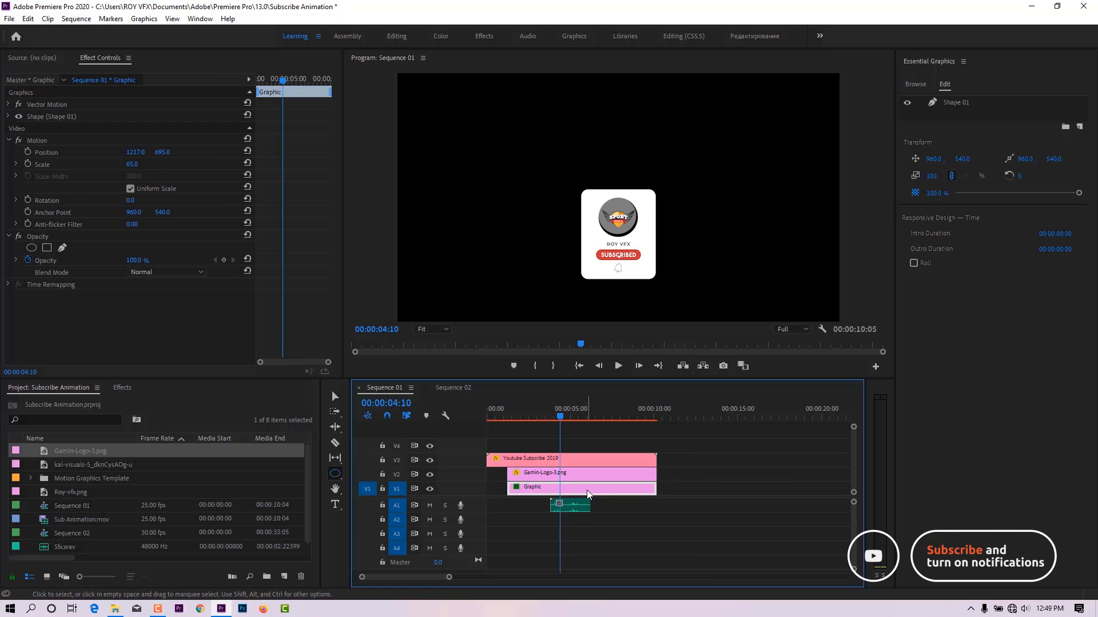
left_click(132, 164)
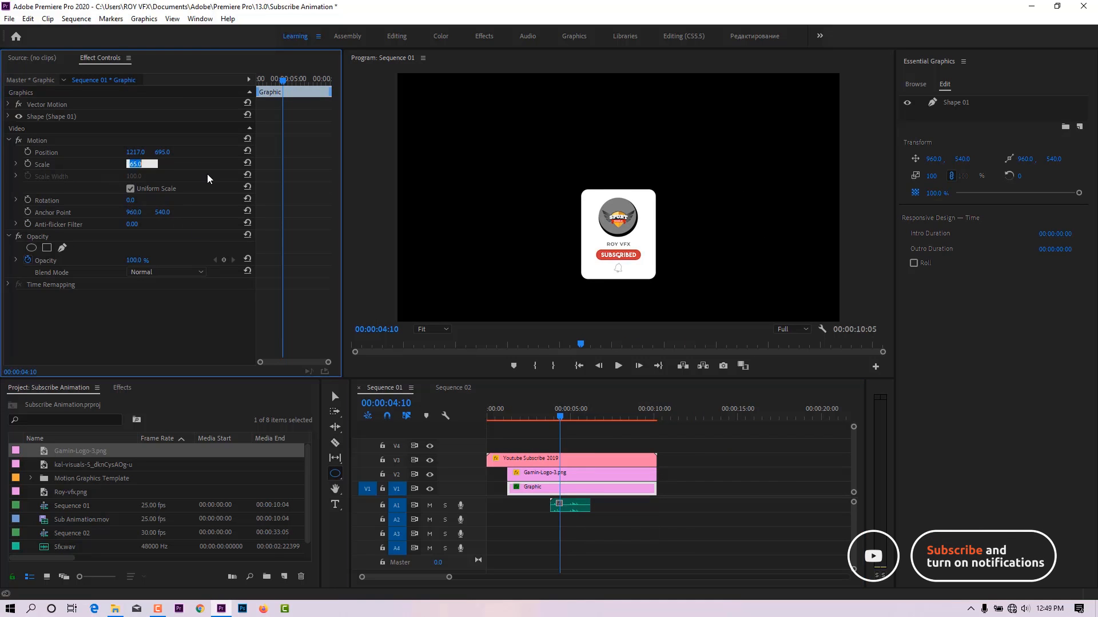
type("70")
key("Return")
left_click_drag(136, 153, 170, 164)
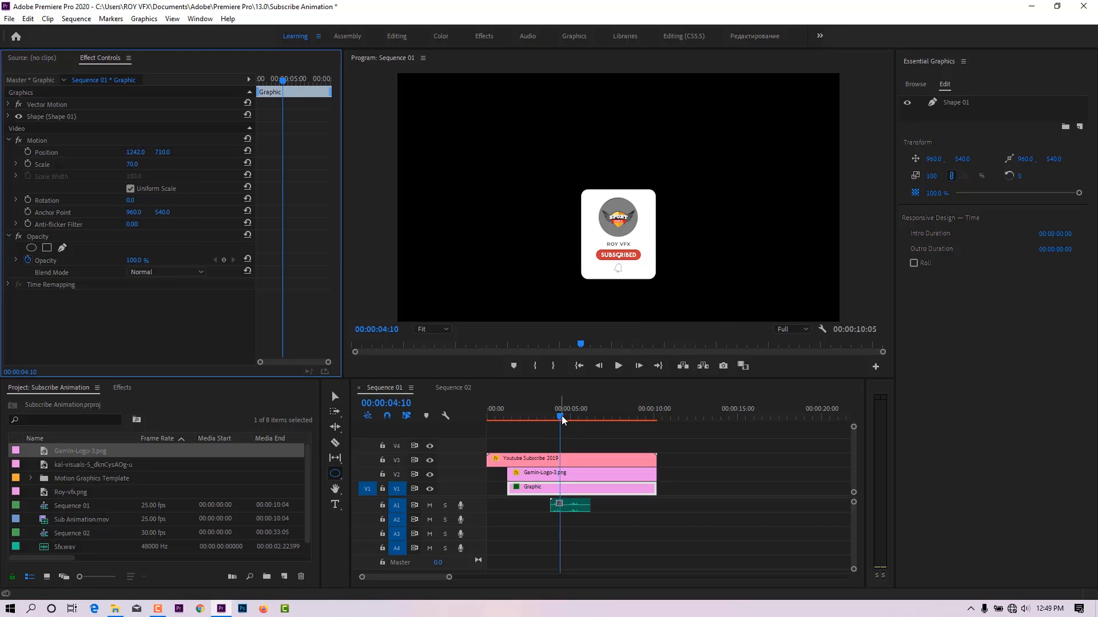
- Change the fill colour of Shape 01 in the circle graphic to light grey F0F0F0
left_click(556, 491)
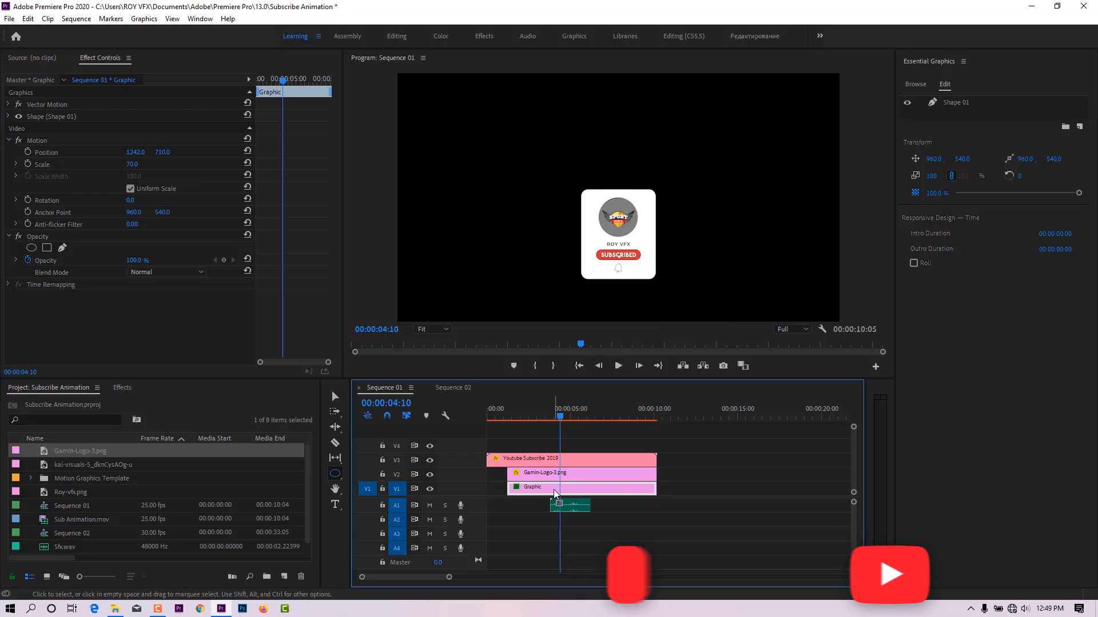
left_click(950, 103)
left_click(931, 300)
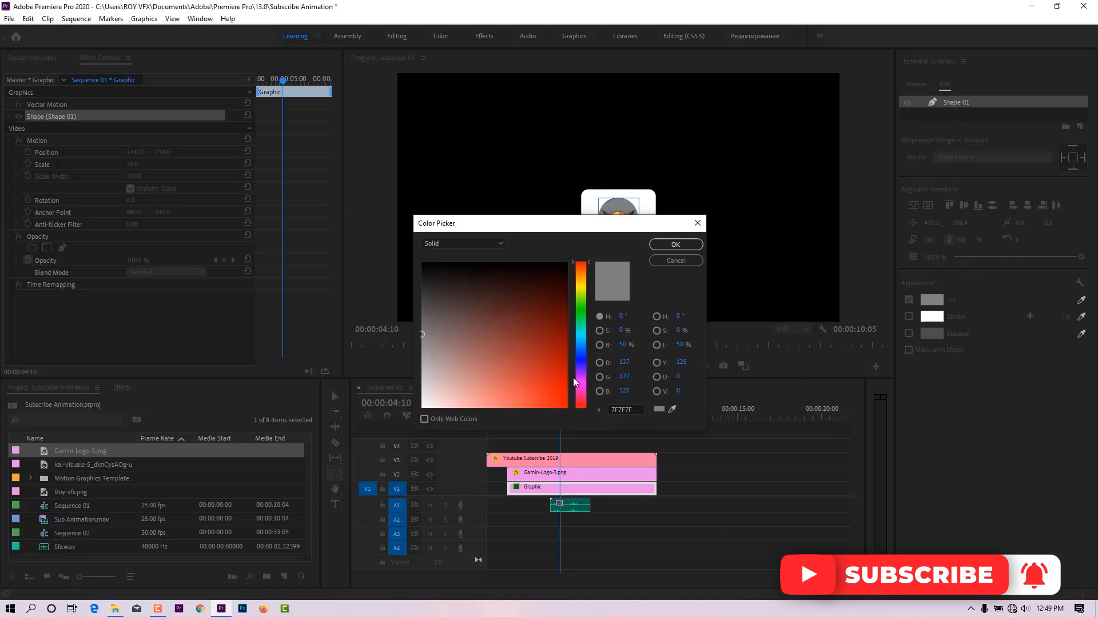
left_click(422, 399)
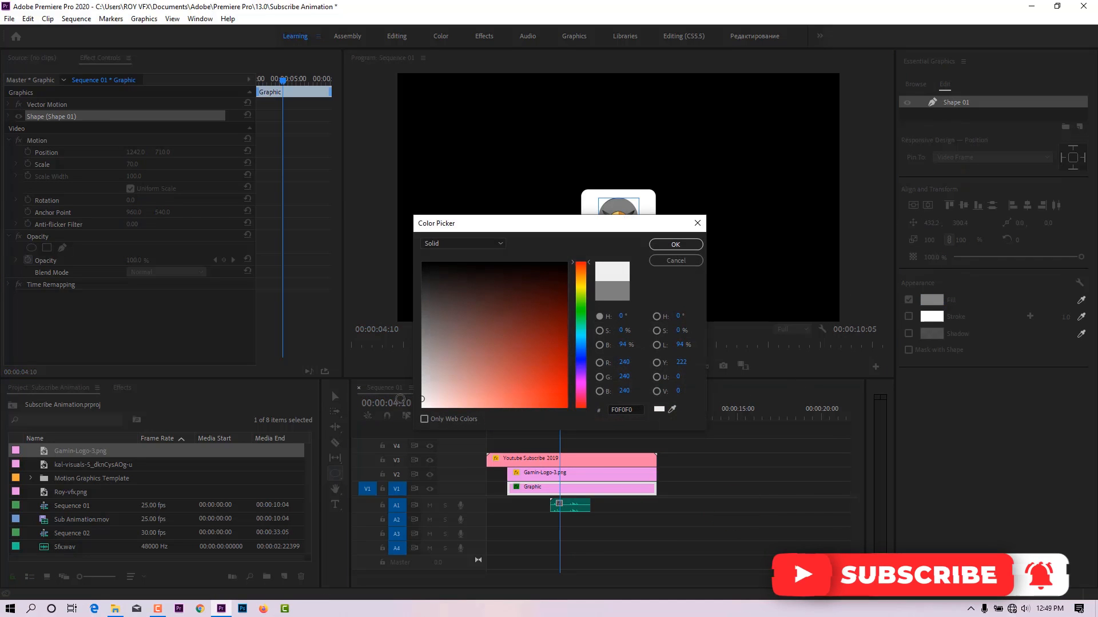
left_click(675, 244)
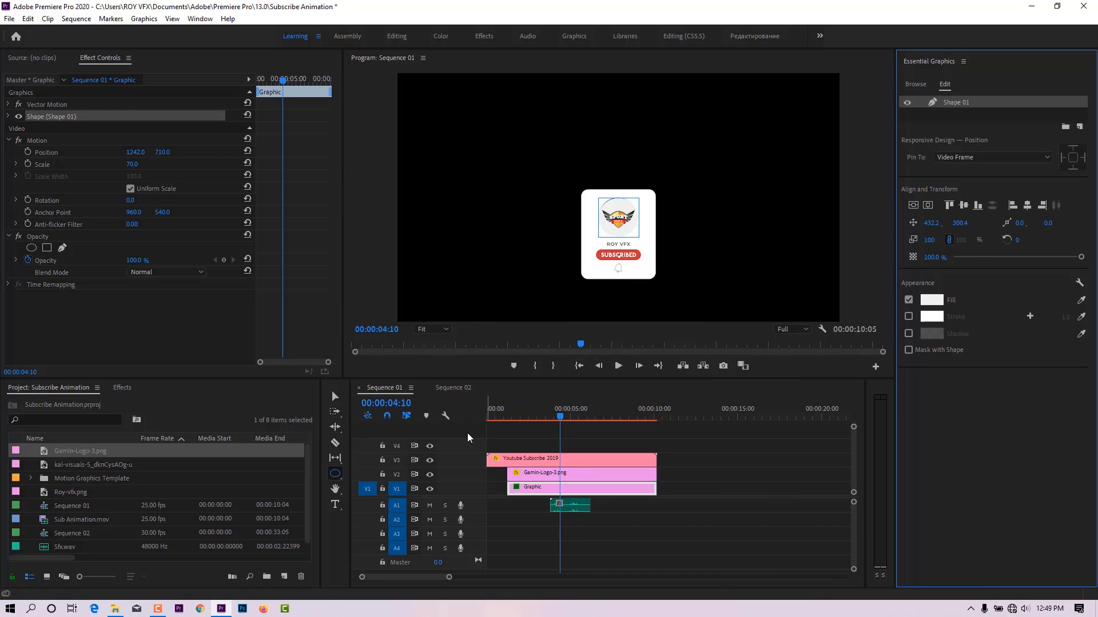
- Scale the circle graphic to 73, shift it to re-centre it in the card's opening, and play back the animation
left_click(133, 164)
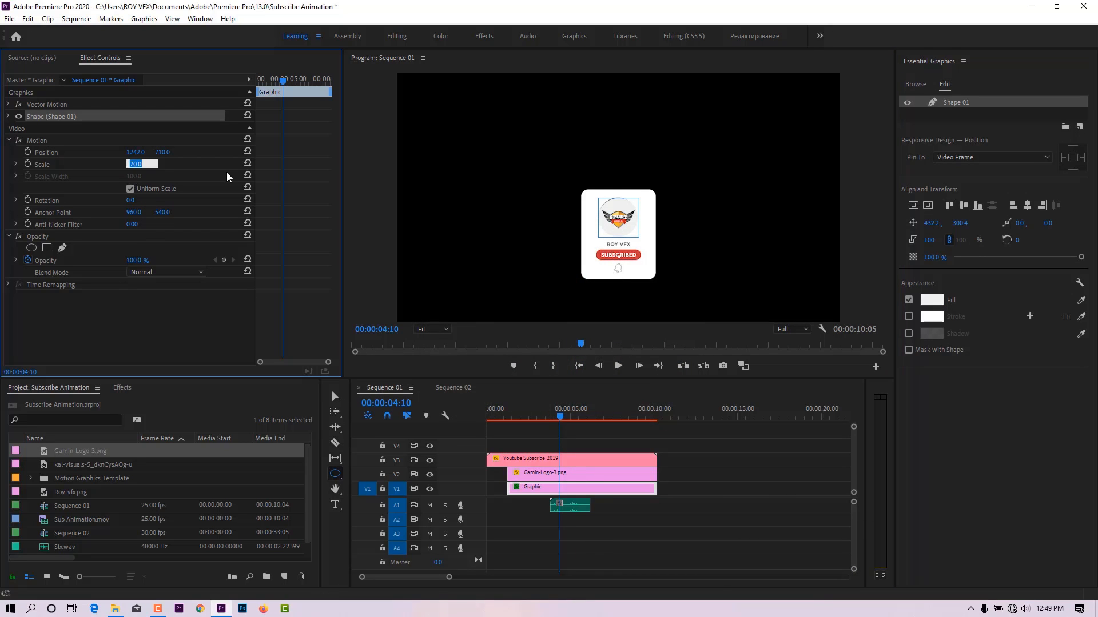
key("Return")
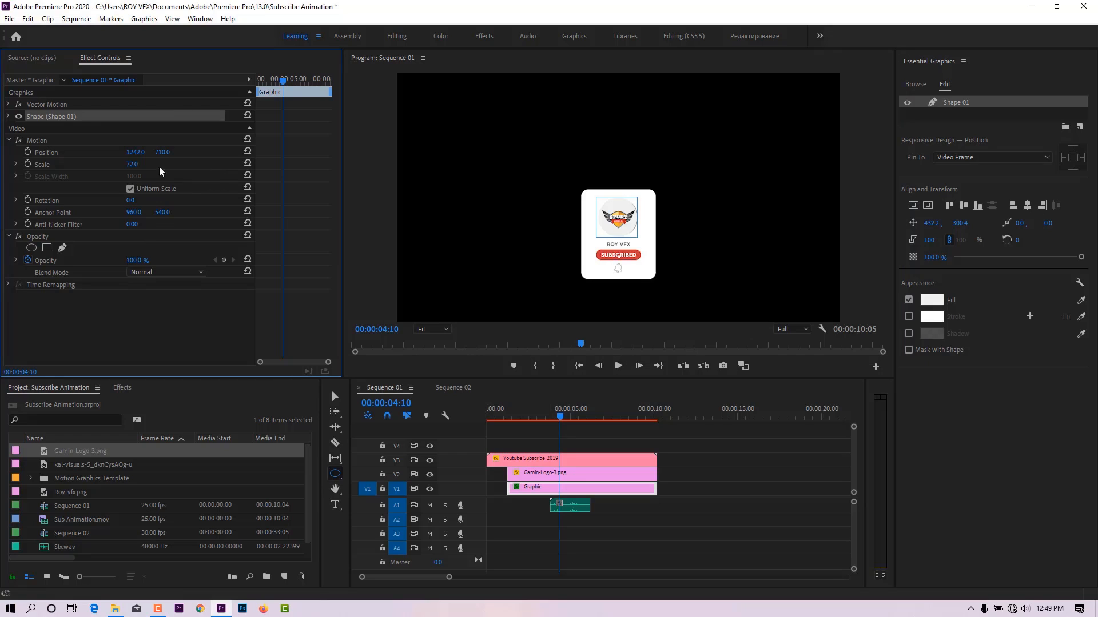
left_click(134, 164)
type("73")
key("Return")
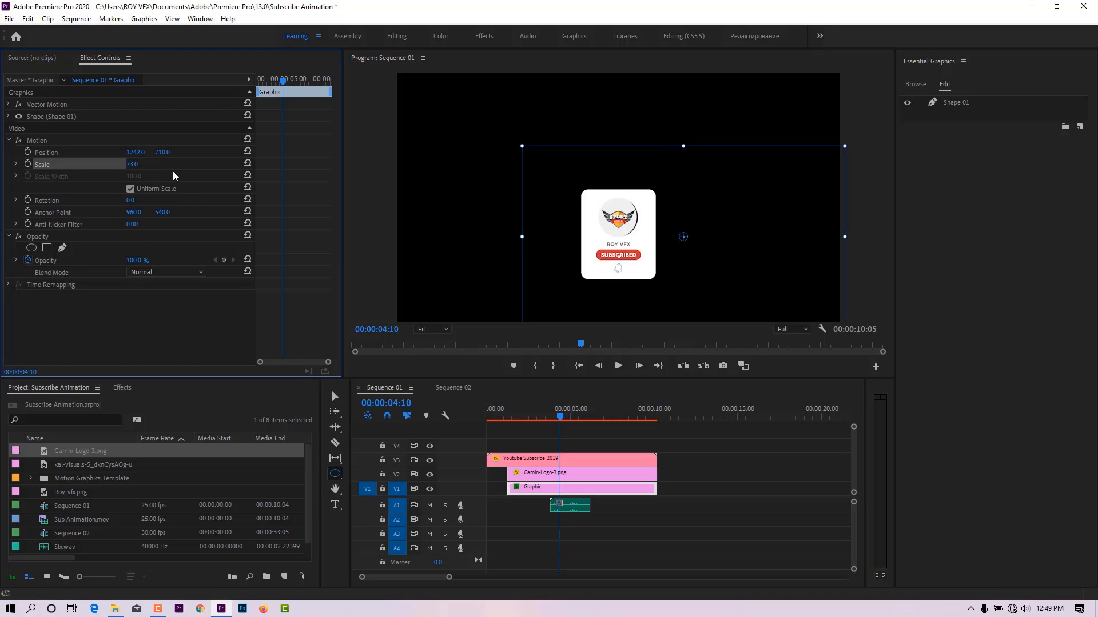
left_click_drag(134, 153, 139, 153)
left_click(693, 479)
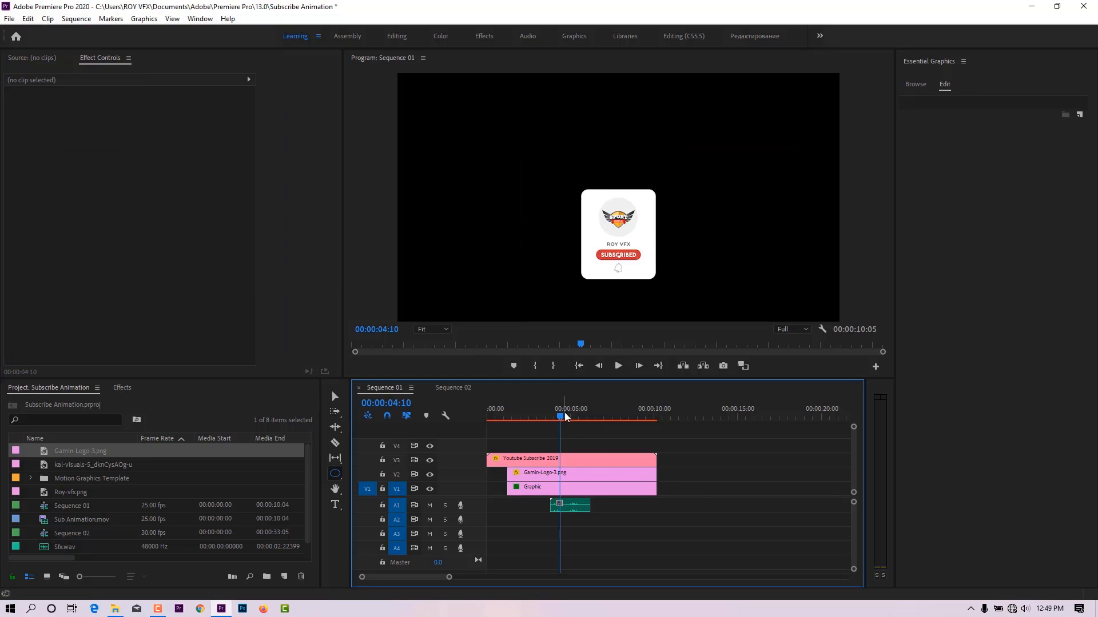
left_click_drag(562, 414, 533, 422)
key("space")
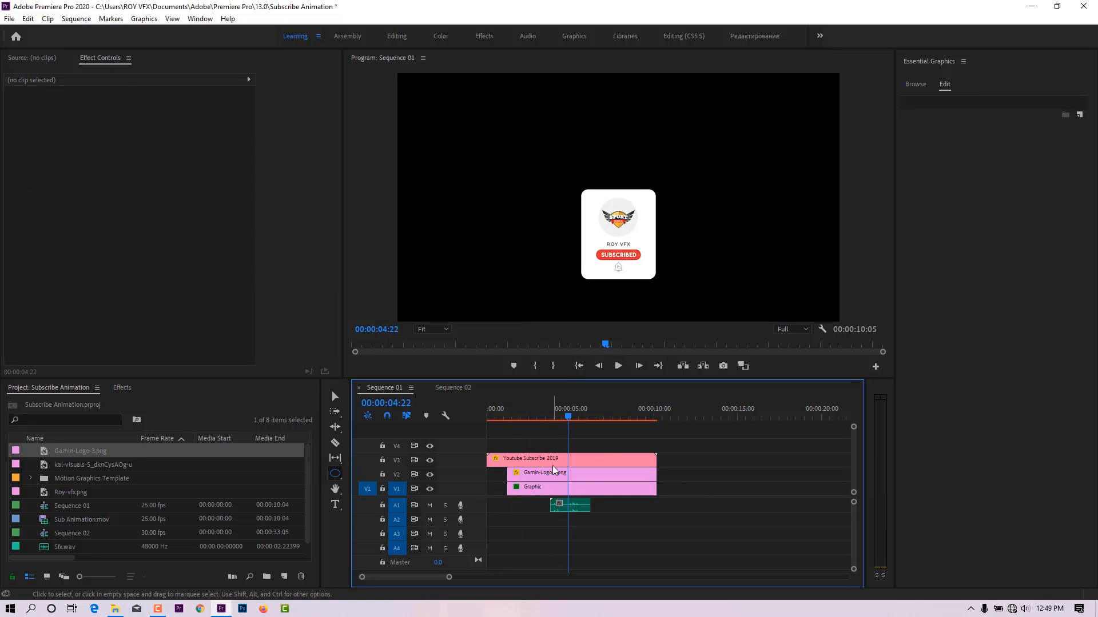
- Change the channel name text in the Youtube Subscribe 2019 template to "Sports Channel" and check the card
left_click(572, 458)
left_click(946, 132)
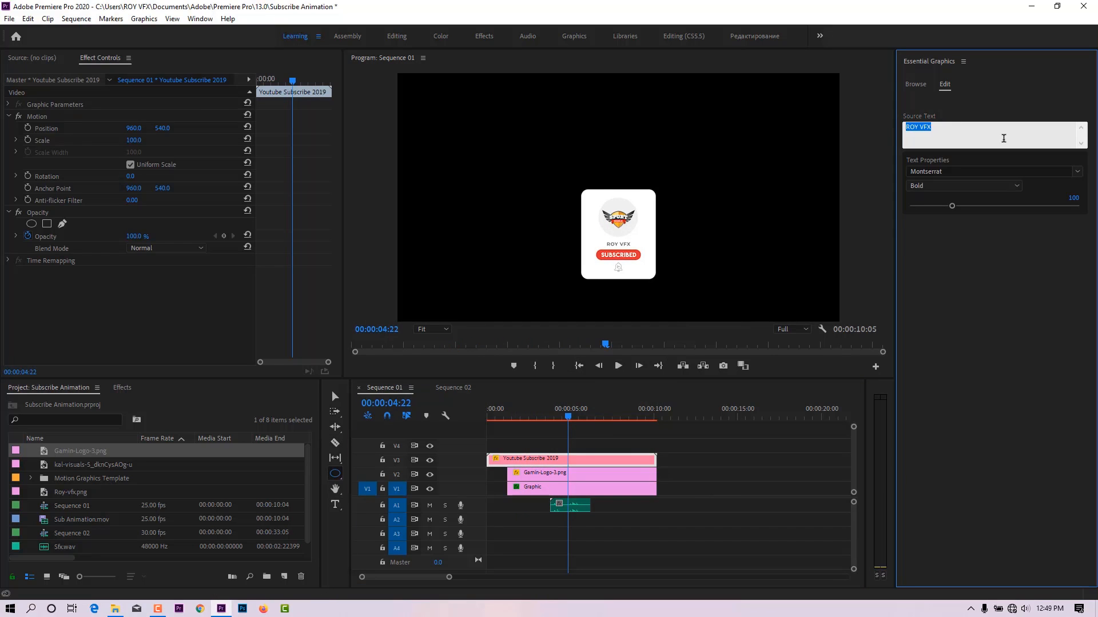
type("Sports Channel")
left_click(1033, 246)
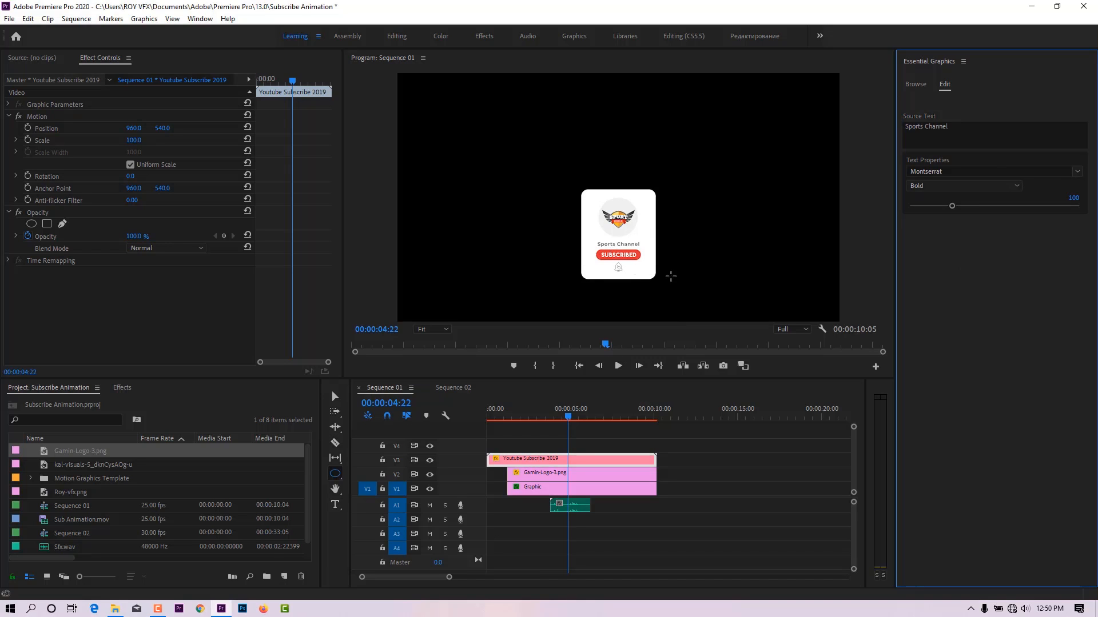
left_click(612, 421)
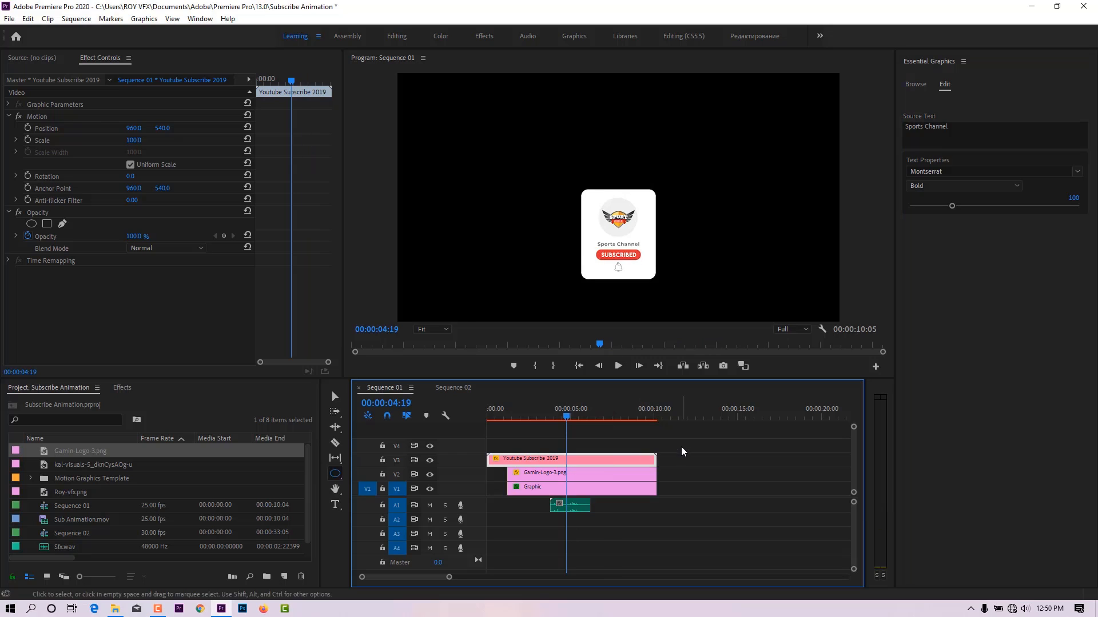
- Select all clips in Sequence 01, open the media export settings, and check QuickTime format, Animation codec and 8-bpc + alpha depth
left_click_drag(683, 445, 487, 512)
left_click(9, 19)
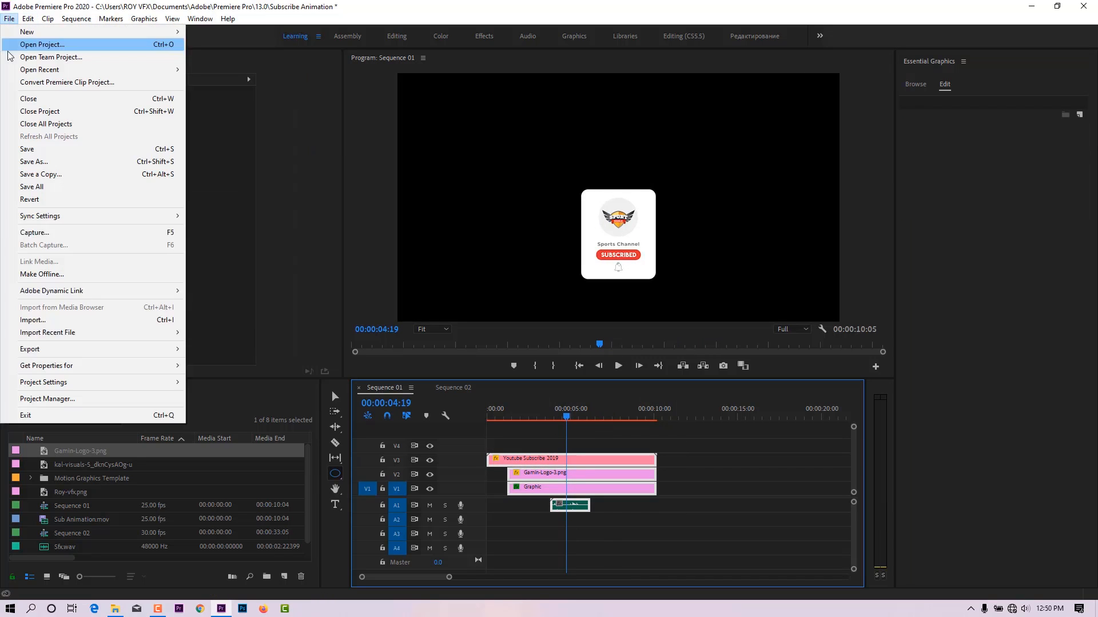
mouse_move(51, 345)
left_click(229, 350)
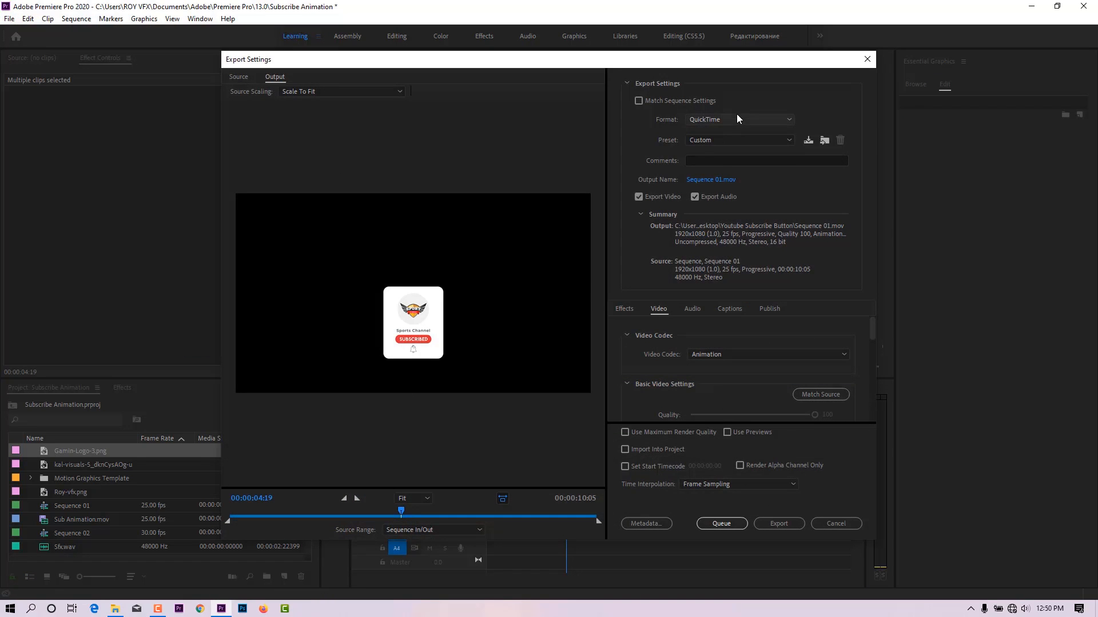
left_click(729, 141)
left_click(729, 141)
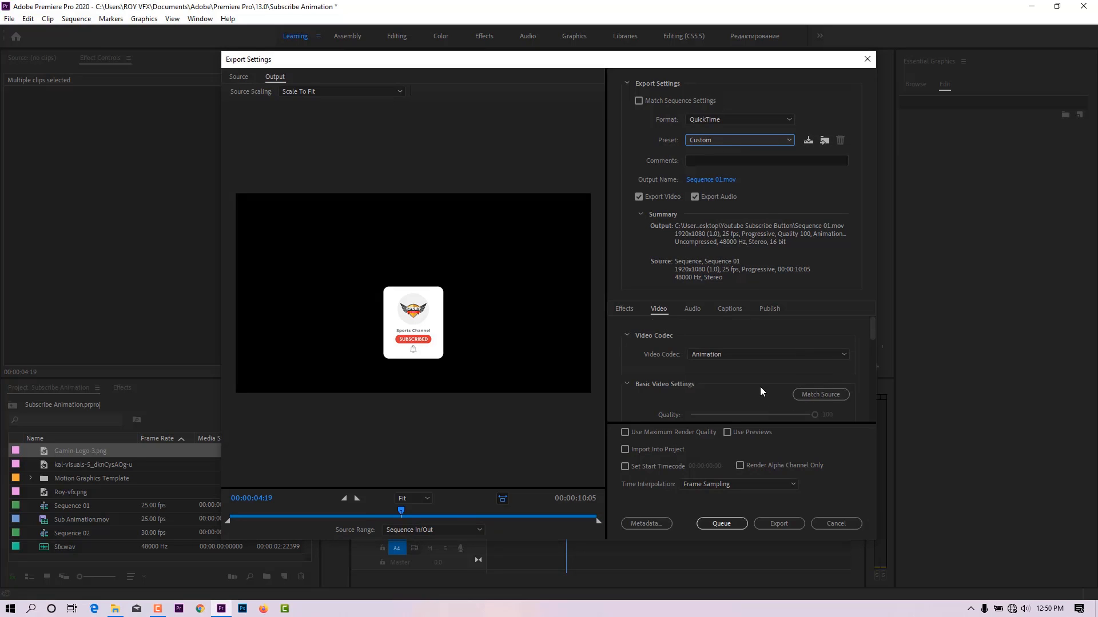
scroll(759, 391, "down", 1)
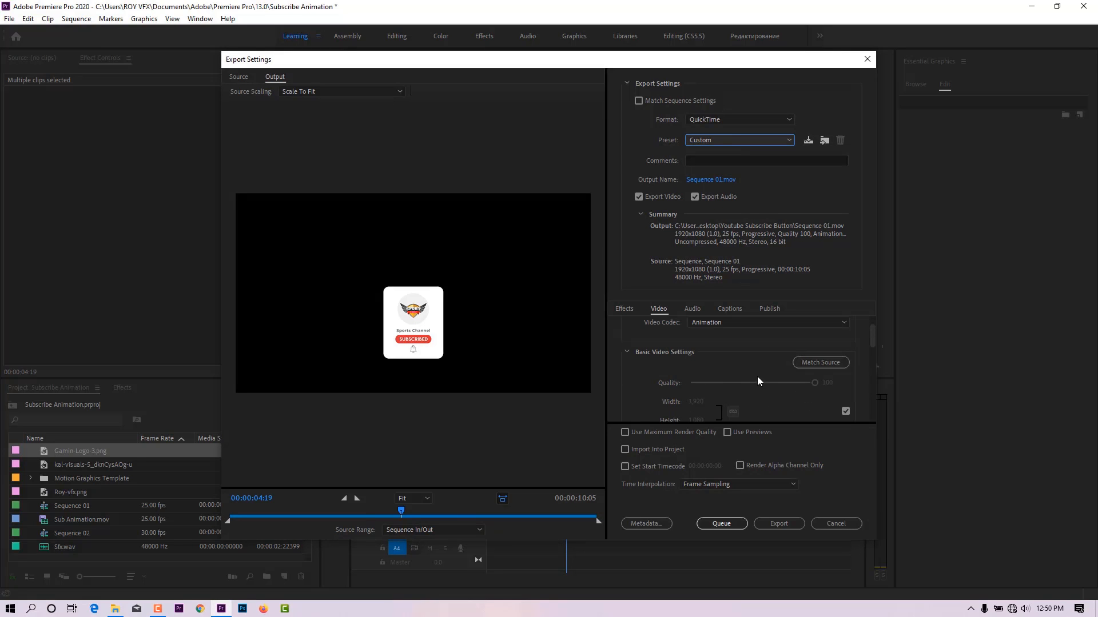
scroll(757, 381, "down", 4)
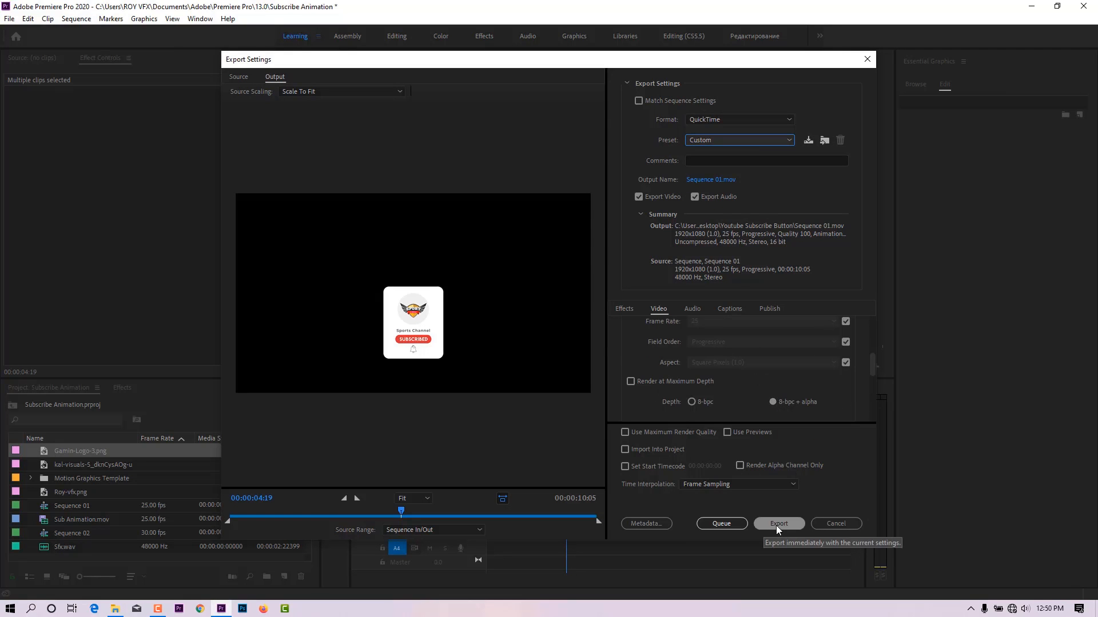